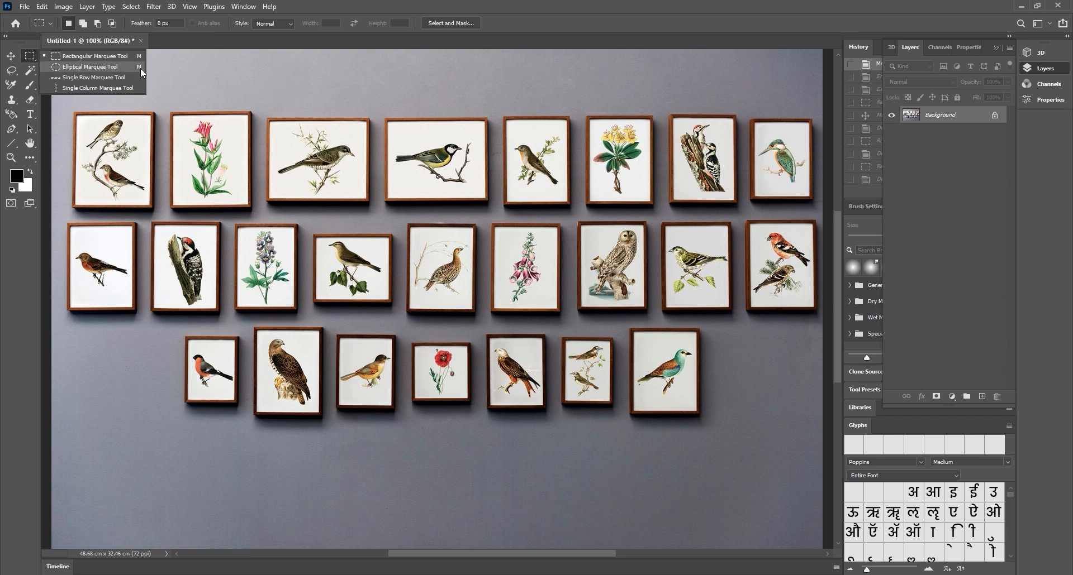
Marquee the bullfinch frame, test-move it below the bottom row, then undo and deselect
click(104, 57)
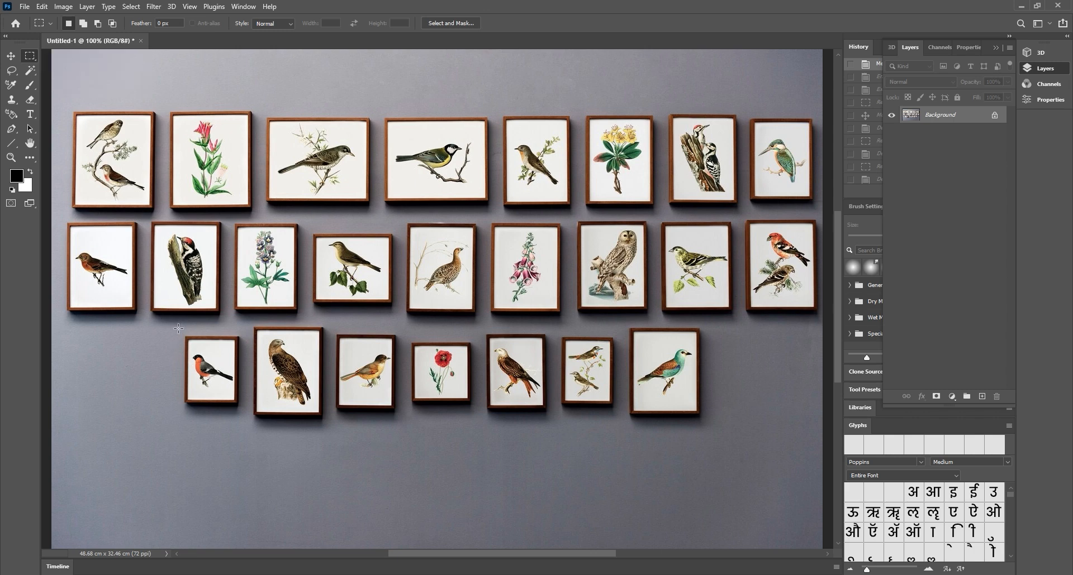
drag(177, 328, 246, 421)
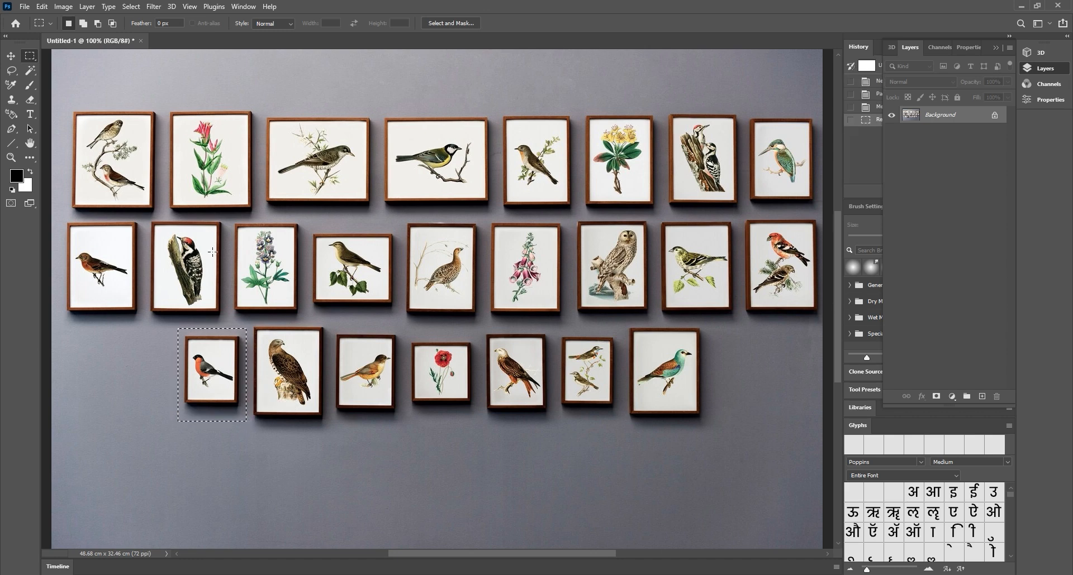
key(v)
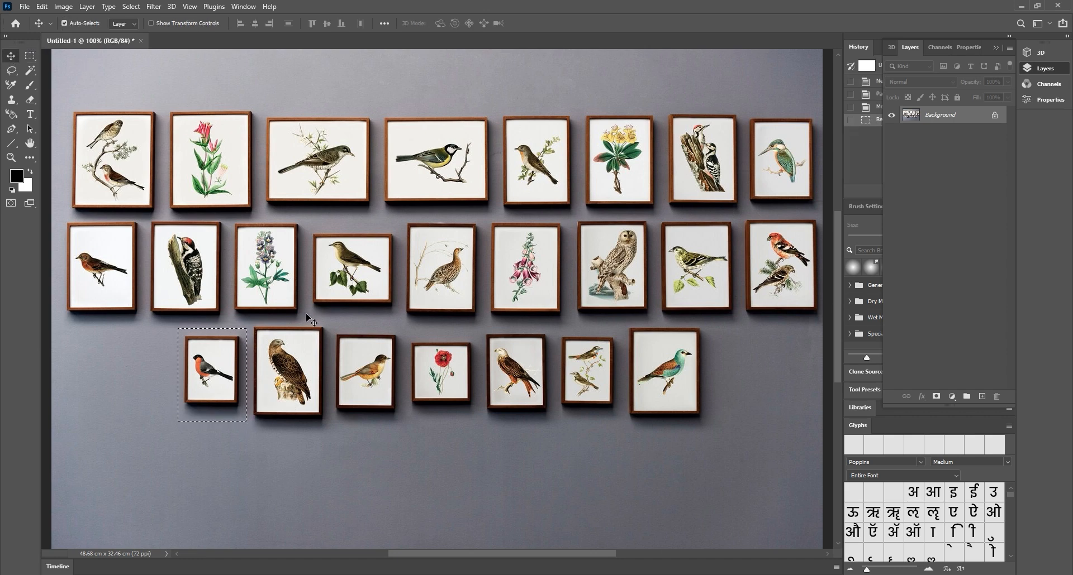
drag(213, 375, 399, 457)
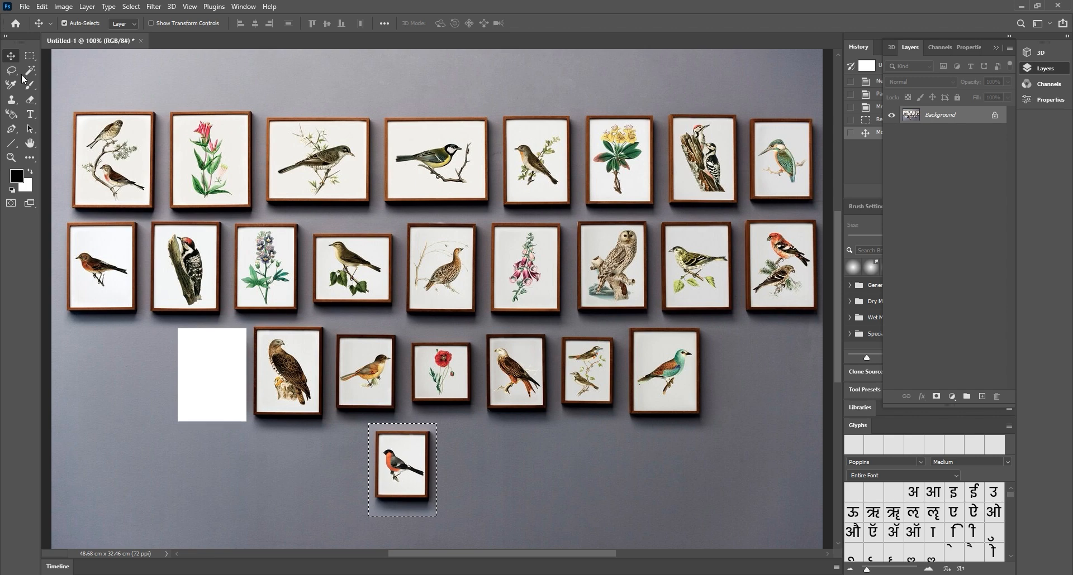
click(29, 57)
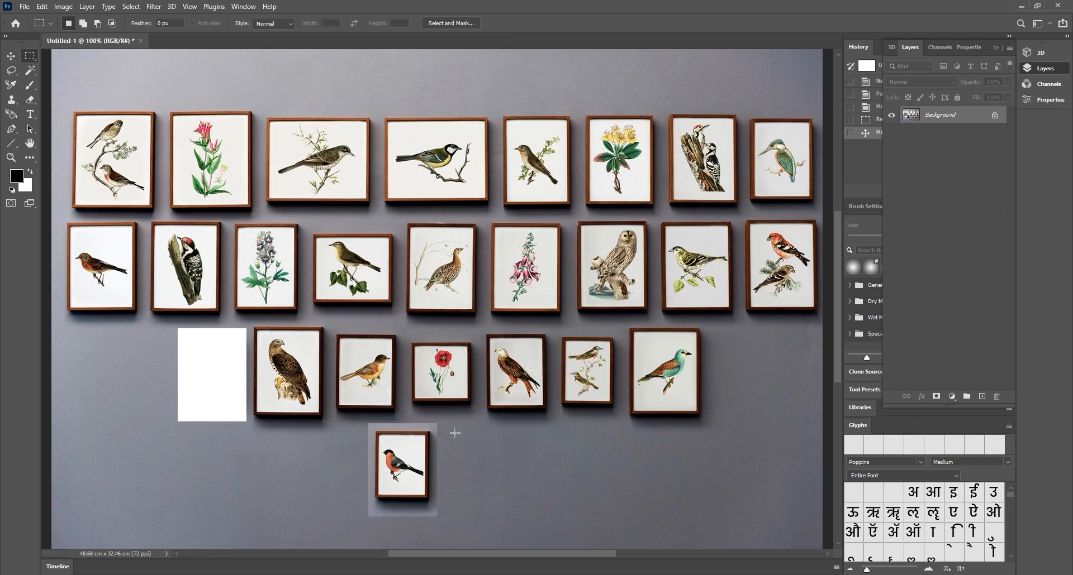
click(456, 434)
key(ctrl+z)
key(ctrl+z)
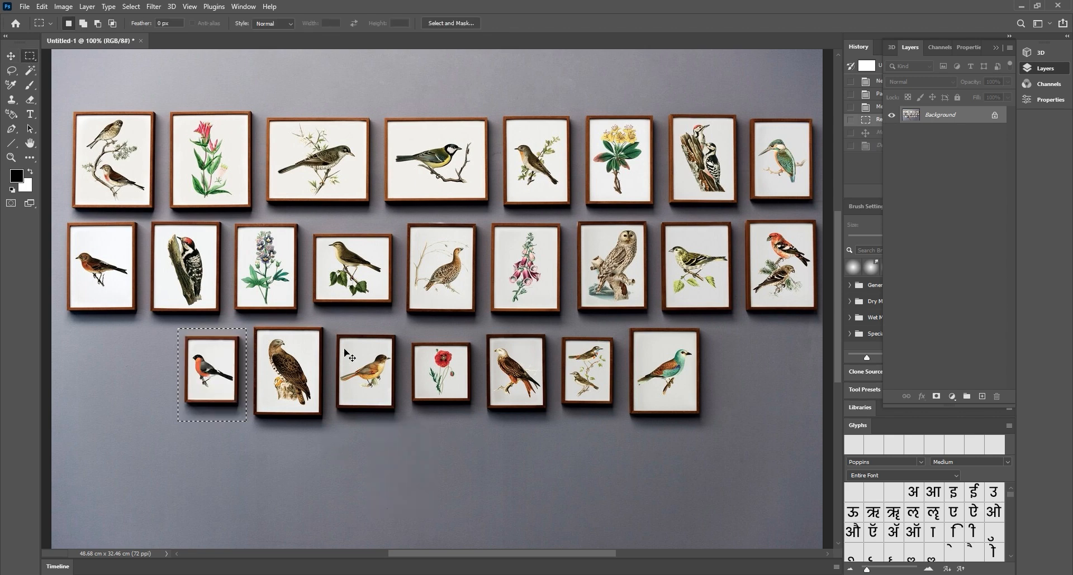
click(265, 397)
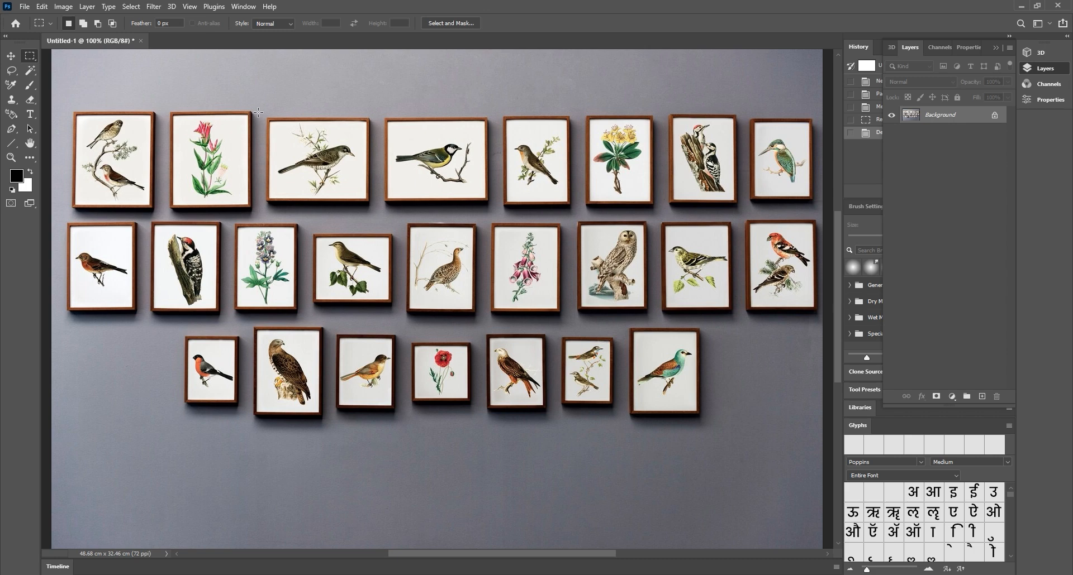
Set the Rectangular Marquee feather to 15.7 px
right_click(31, 60)
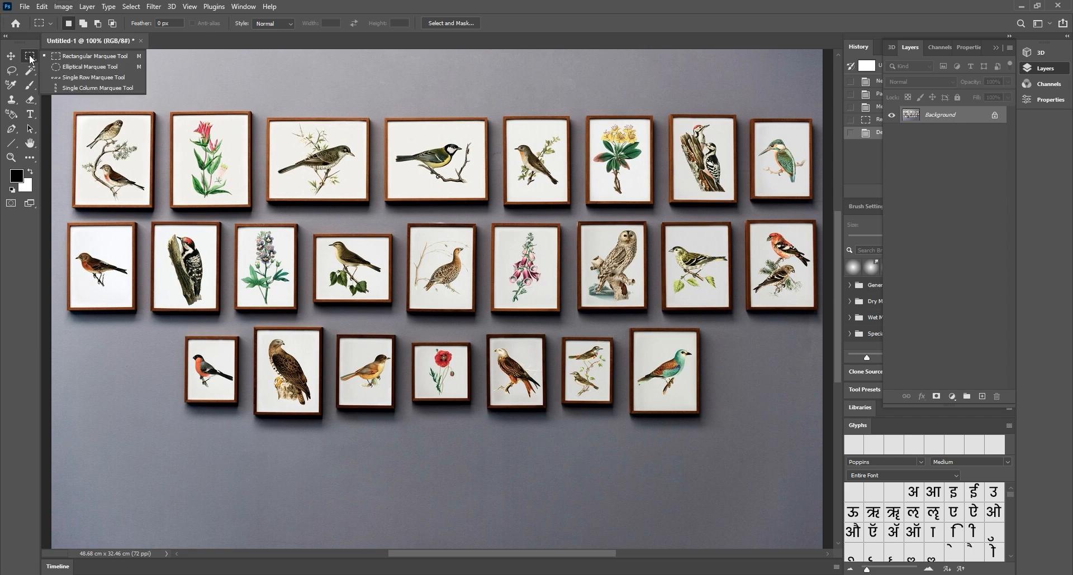
click(70, 55)
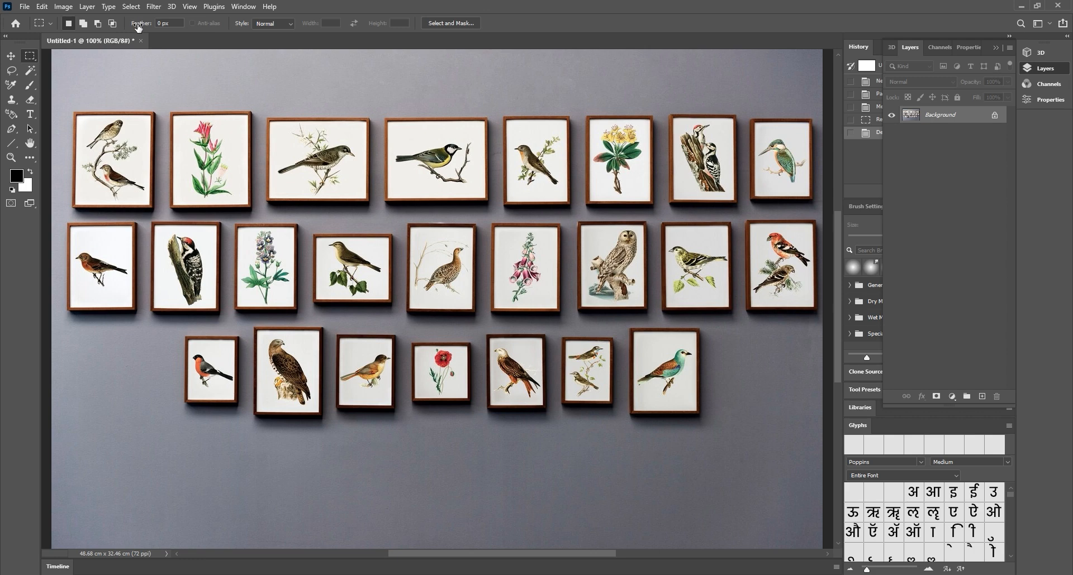
drag(140, 28, 182, 33)
key(Return)
Test-move a feathered bullfinch selection down-left, then undo the move and deselect
drag(176, 328, 248, 423)
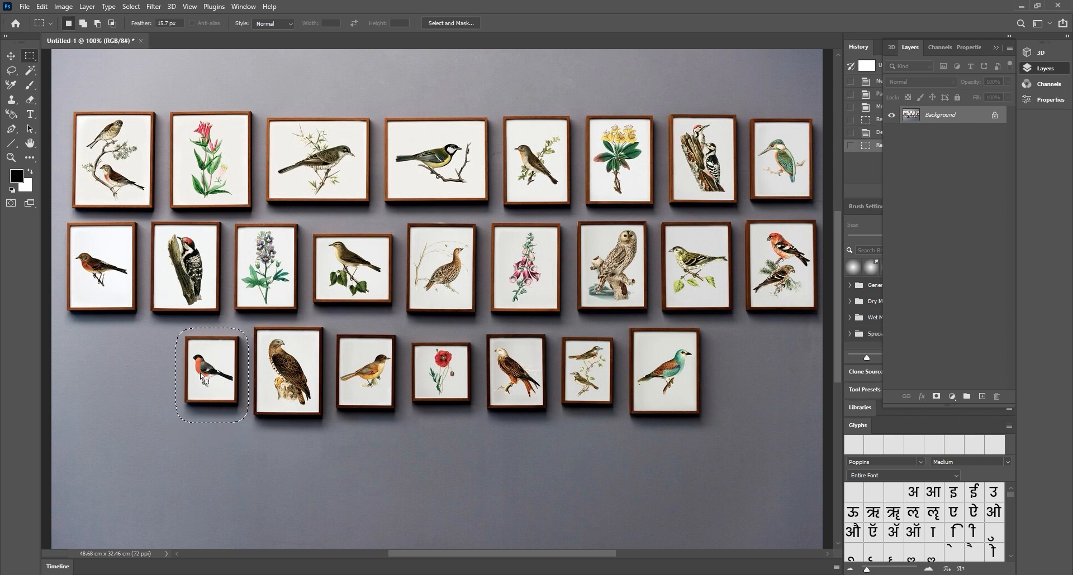
click(10, 56)
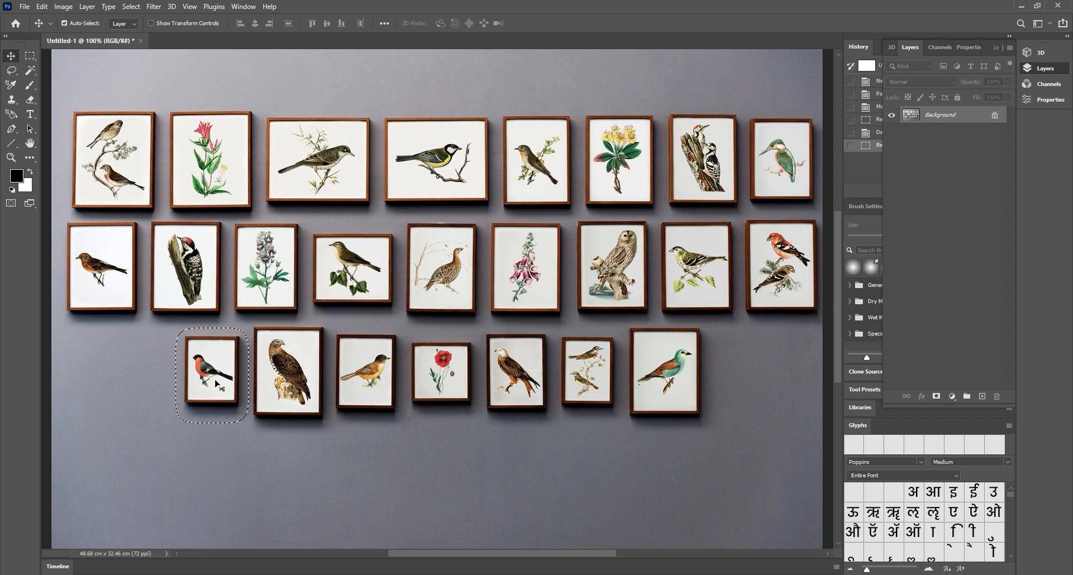
drag(216, 374, 100, 427)
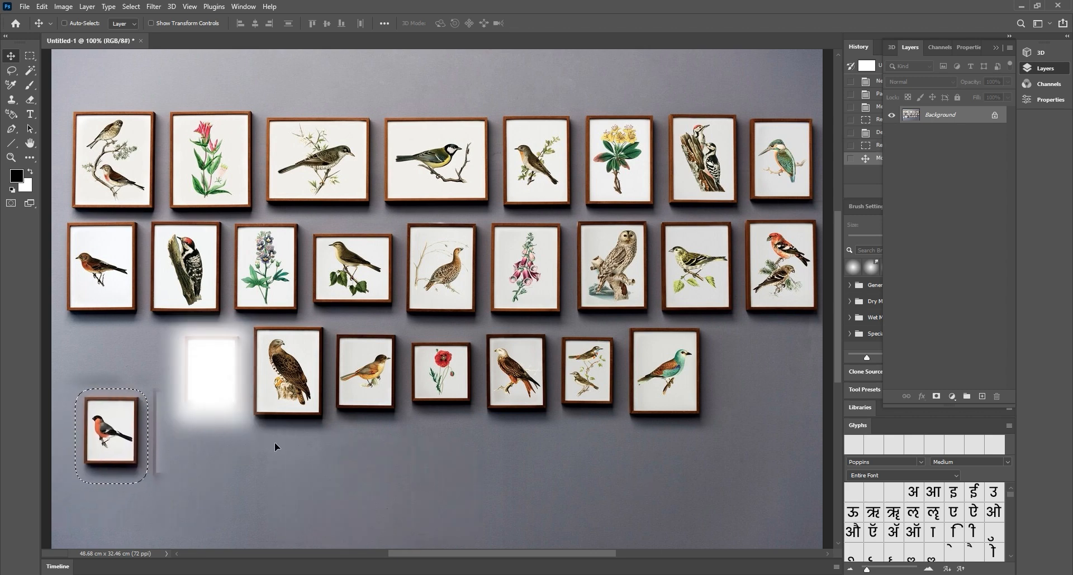
key(ctrl+z)
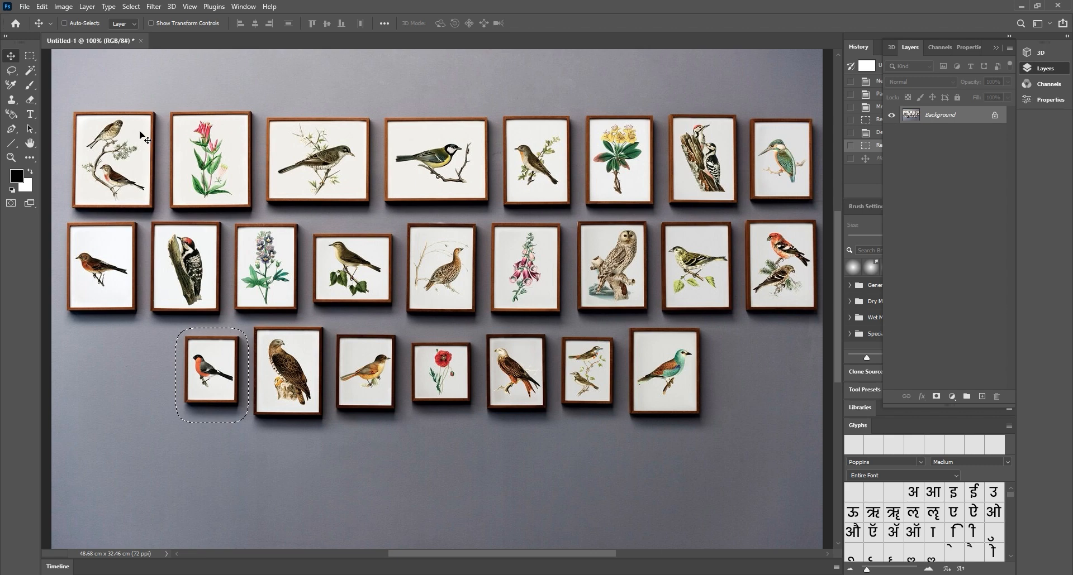
key(ctrl+d)
click(29, 56)
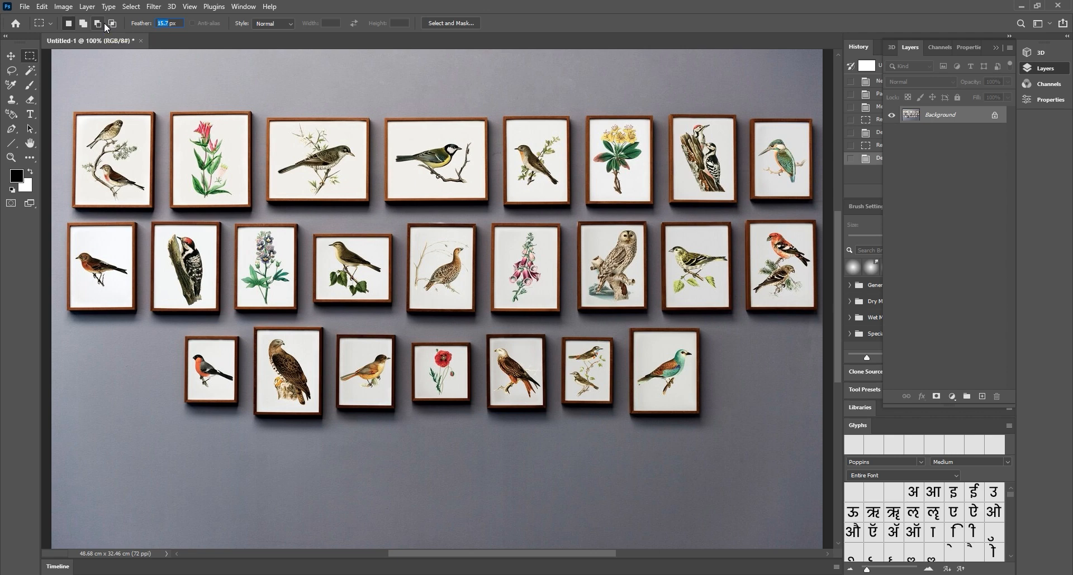
Set the feather to 10 px and marquee the poppy frame
text(10)
key(Return)
drag(404, 332, 481, 420)
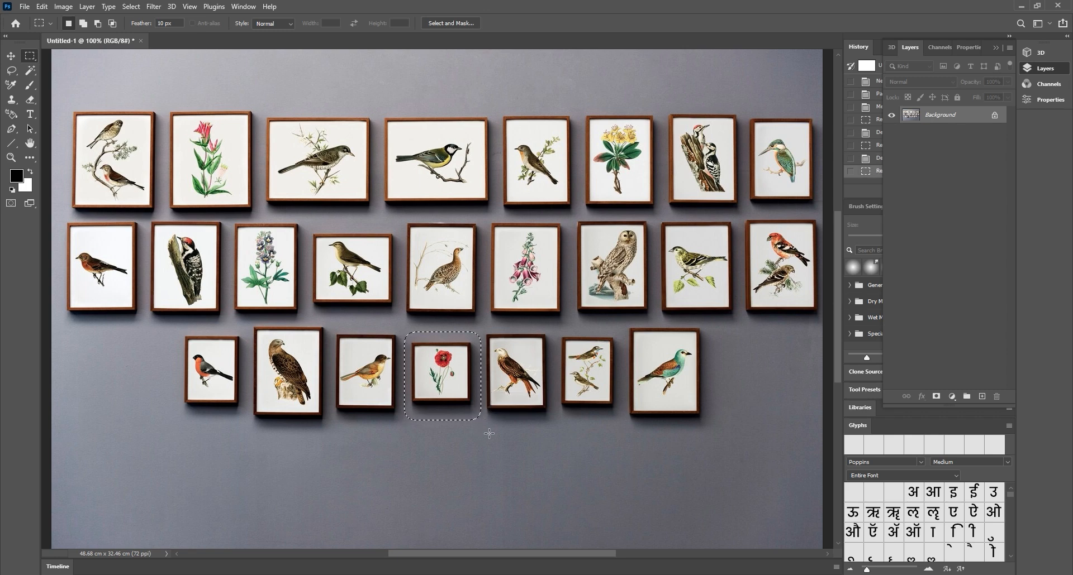
Test-move the poppy selection to the right, then undo and bring up its context menu
click(12, 57)
drag(444, 362, 765, 362)
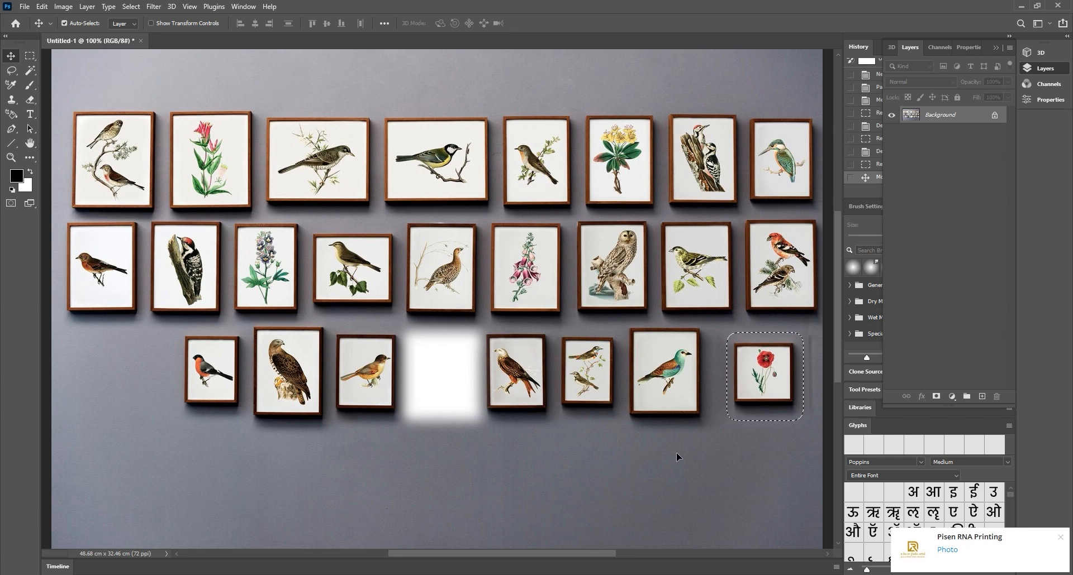
key(ctrl+d)
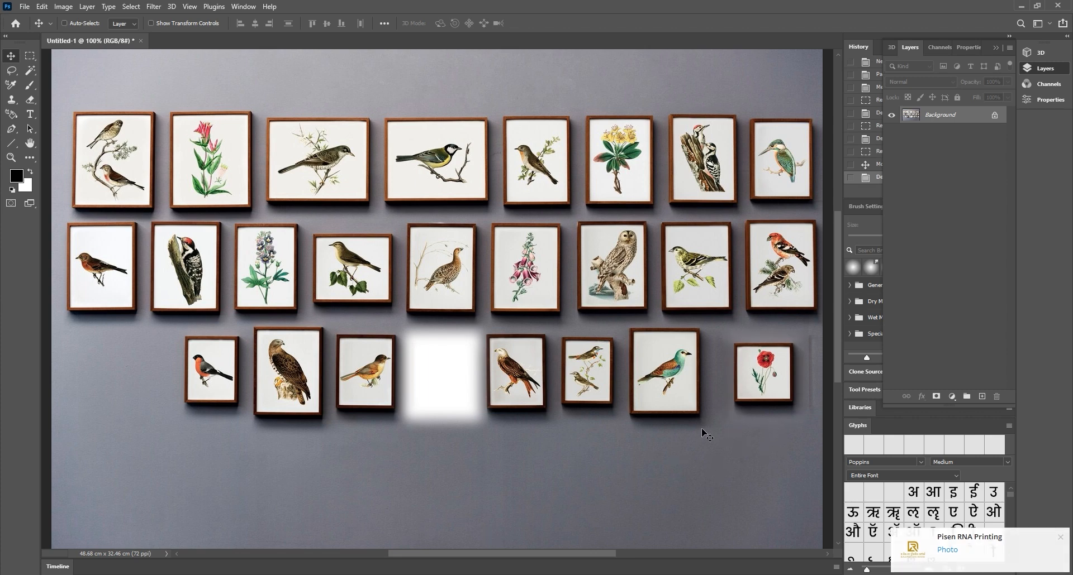
key(ctrl+z)
key(ctrl+z)
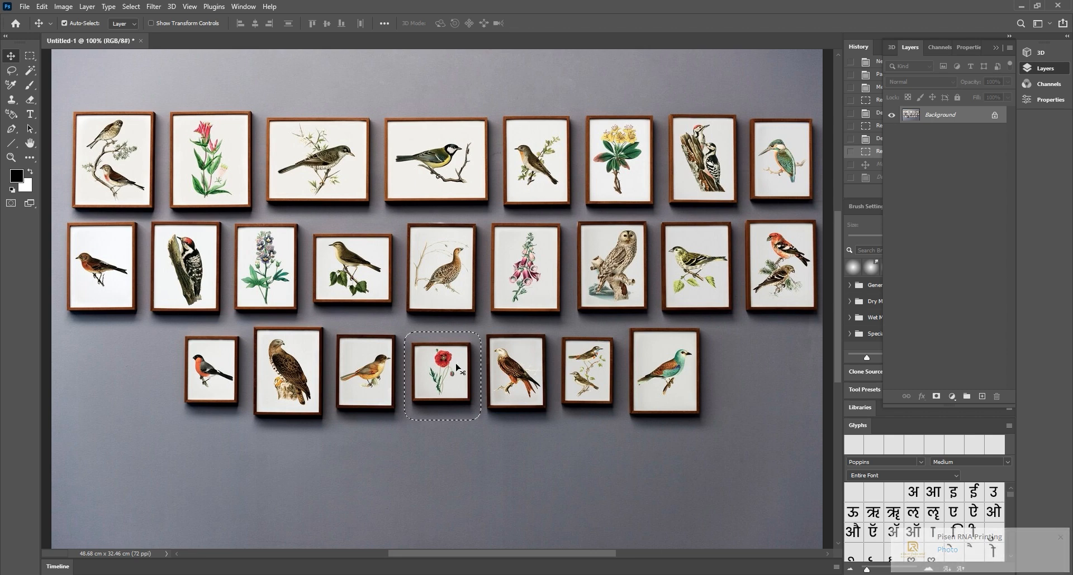
click(30, 57)
right_click(426, 360)
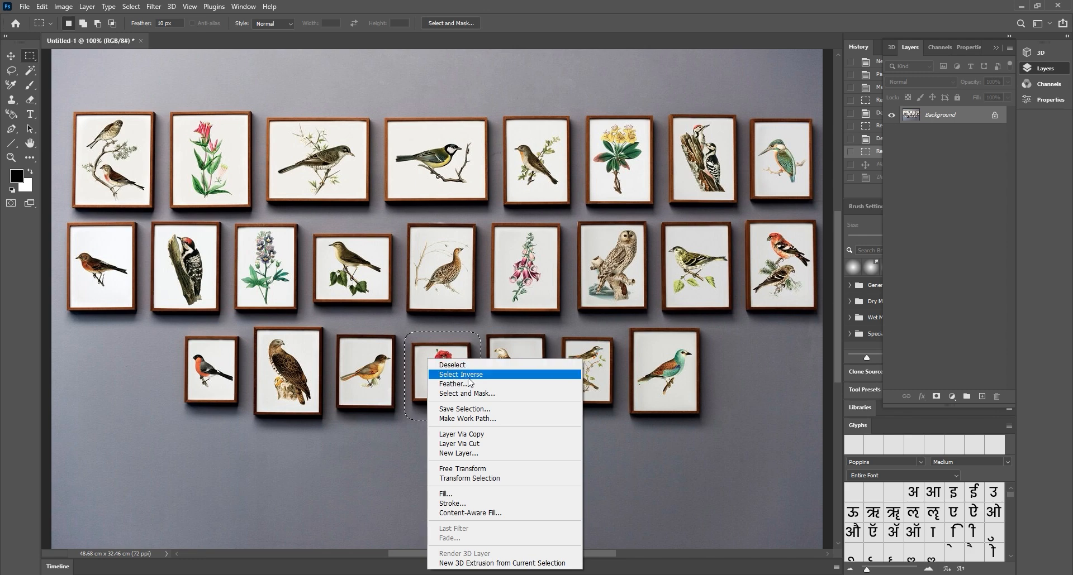
Copy the poppy frame to Layer 1, move it below the bottom row, then marquee the orange-bird frame
click(503, 434)
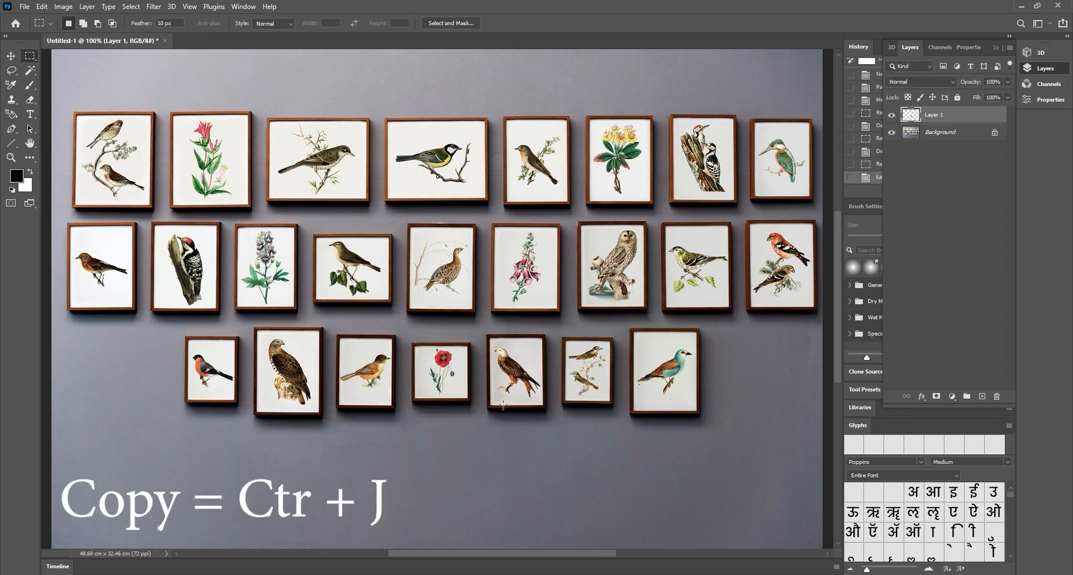
click(11, 56)
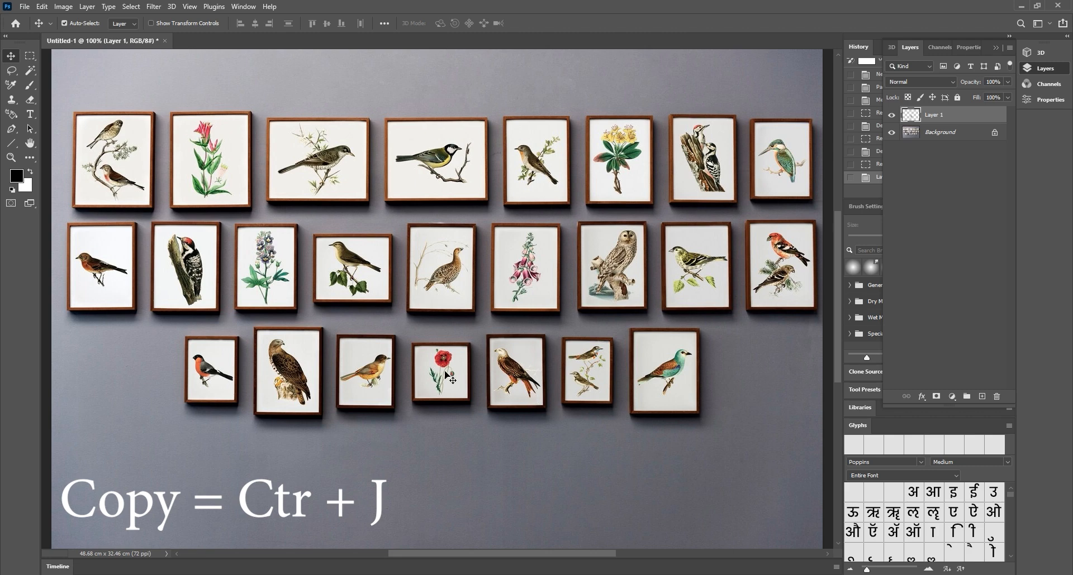
key(ctrl+t)
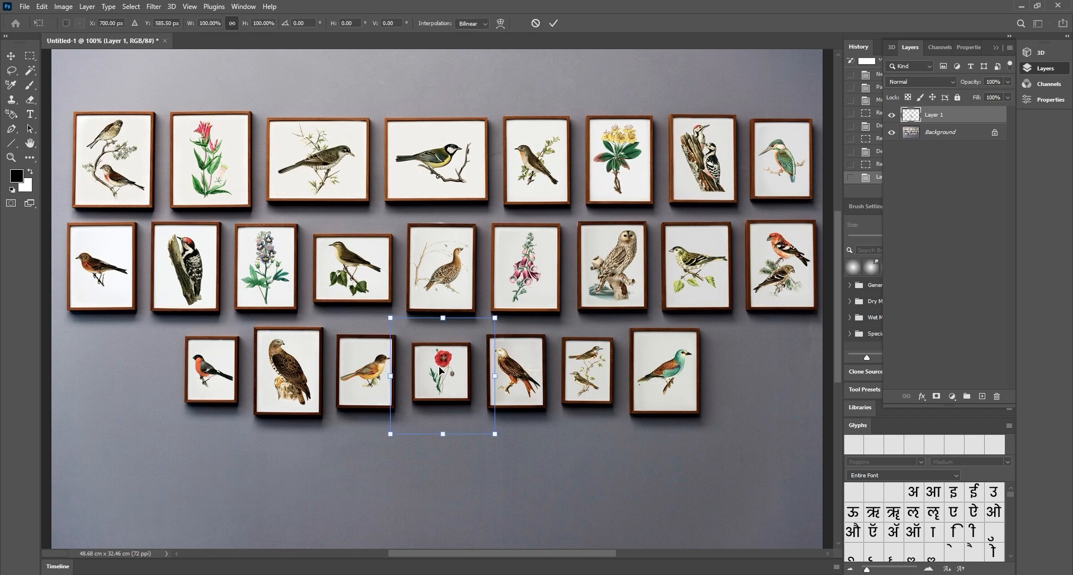
drag(448, 359, 591, 465)
key(Return)
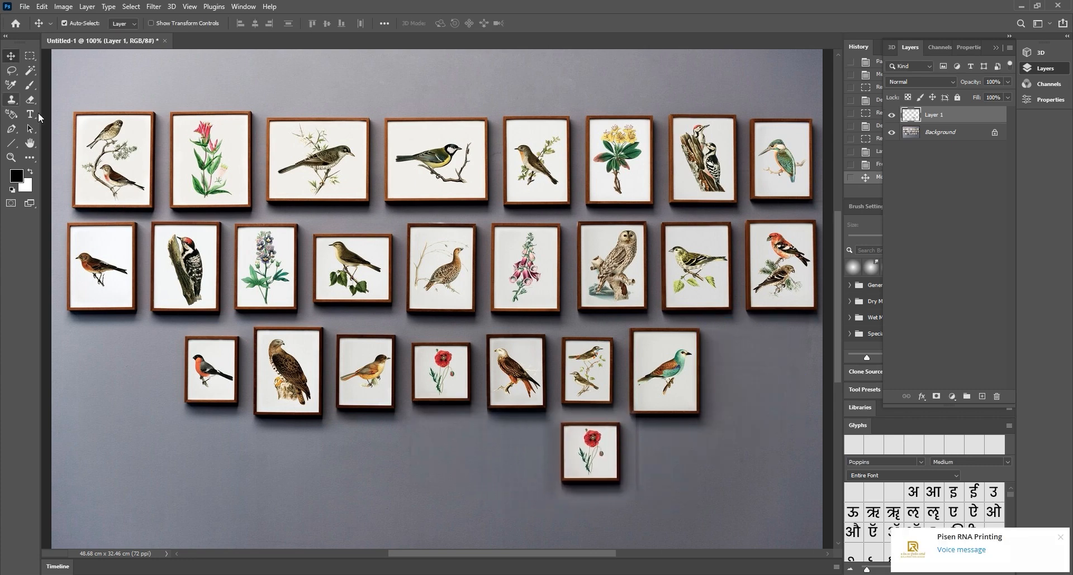
click(29, 55)
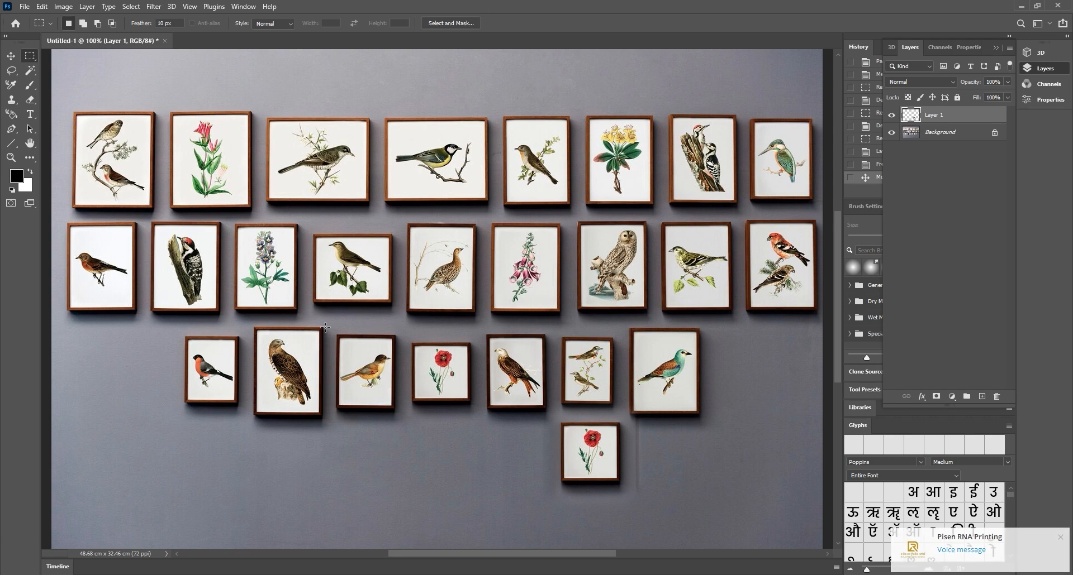
drag(330, 327, 409, 430)
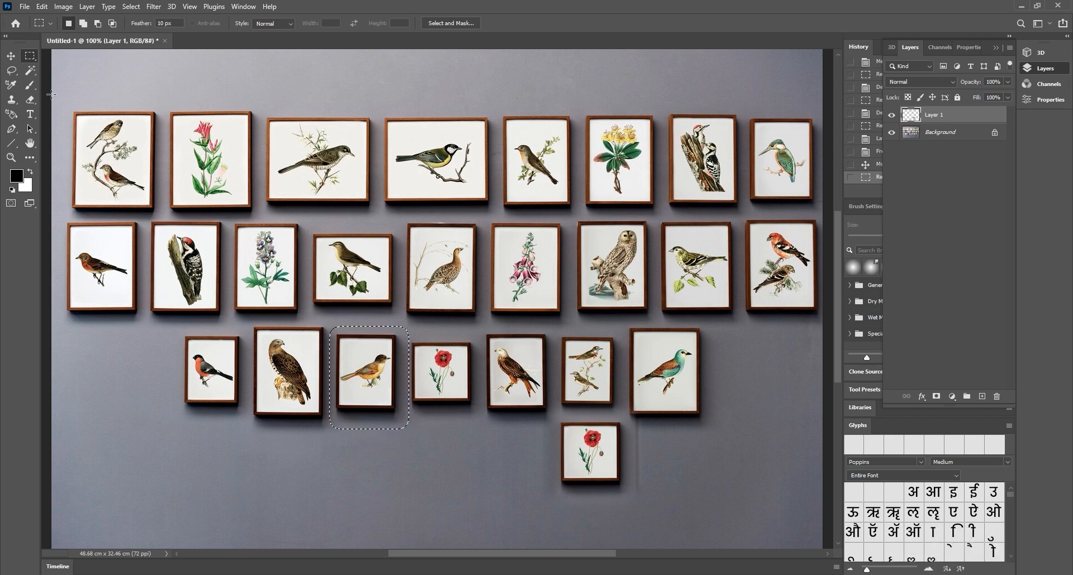
Cut the orange songbird frame from the Background onto Layer 2 and drag it lower left
scroll(346, 366, up, 1)
right_click(365, 350)
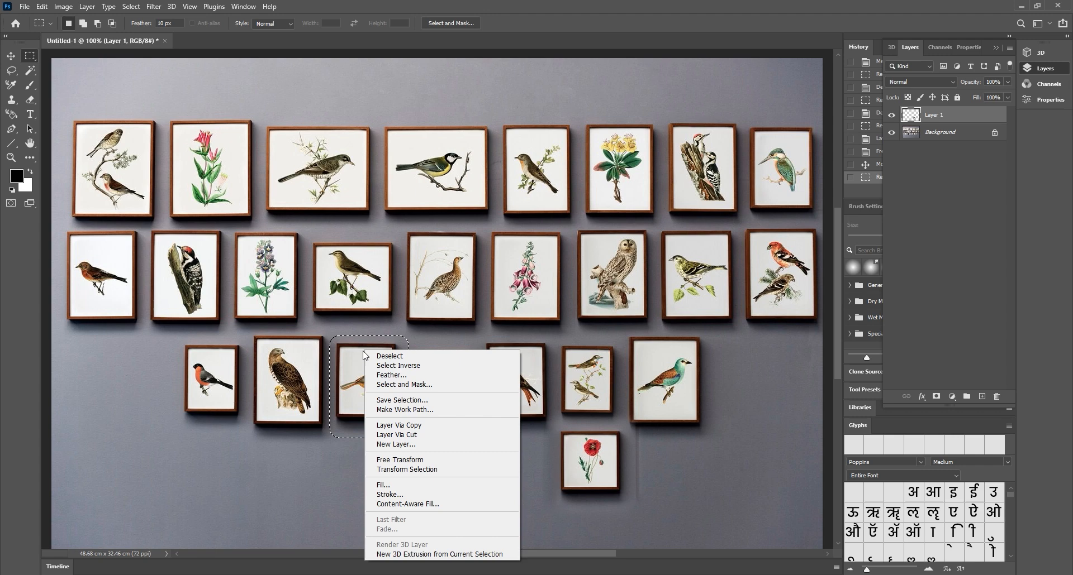
click(440, 435)
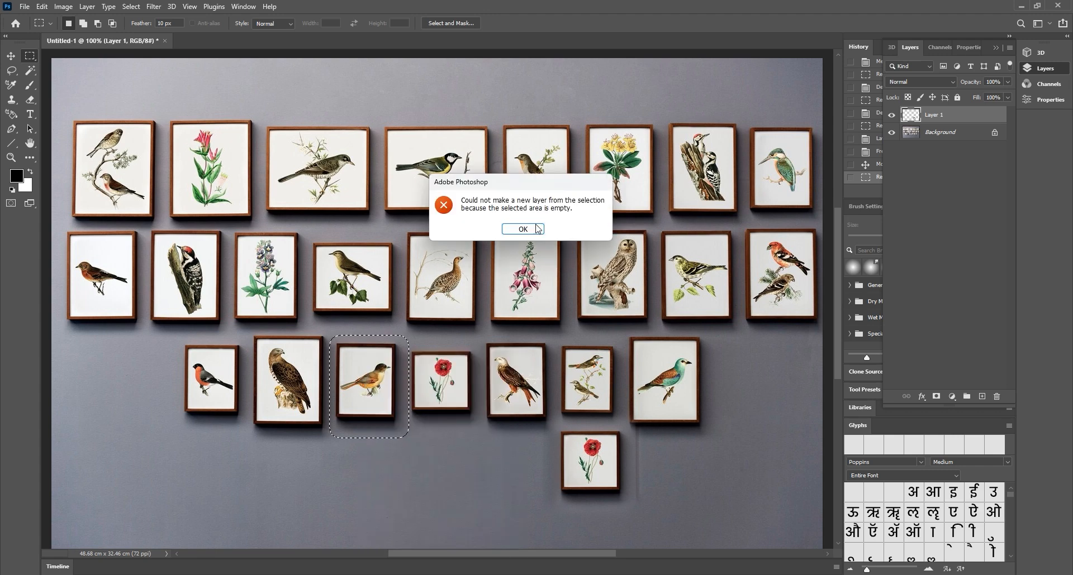
key(Return)
click(946, 133)
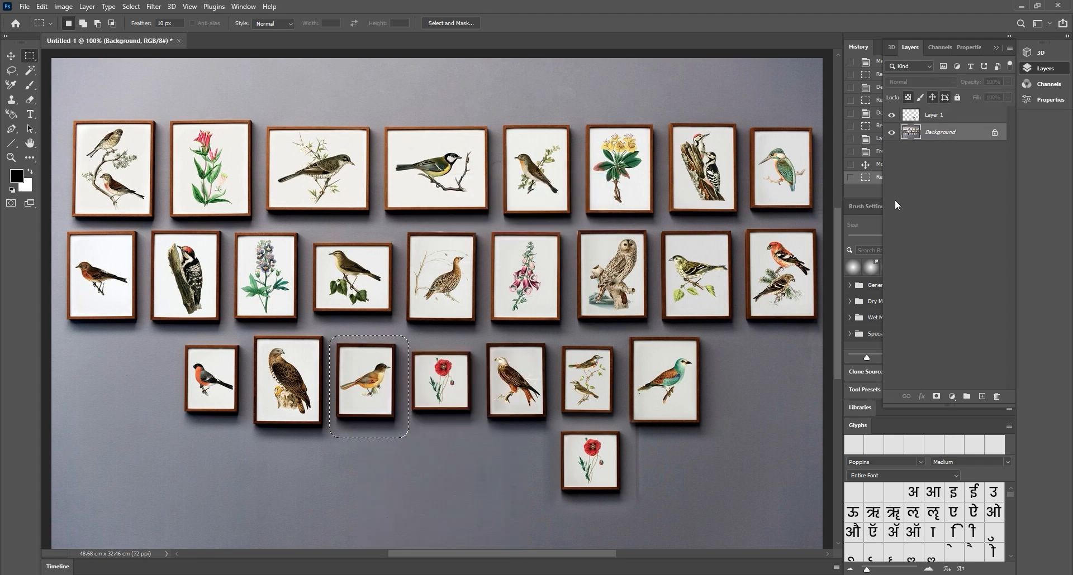
right_click(368, 371)
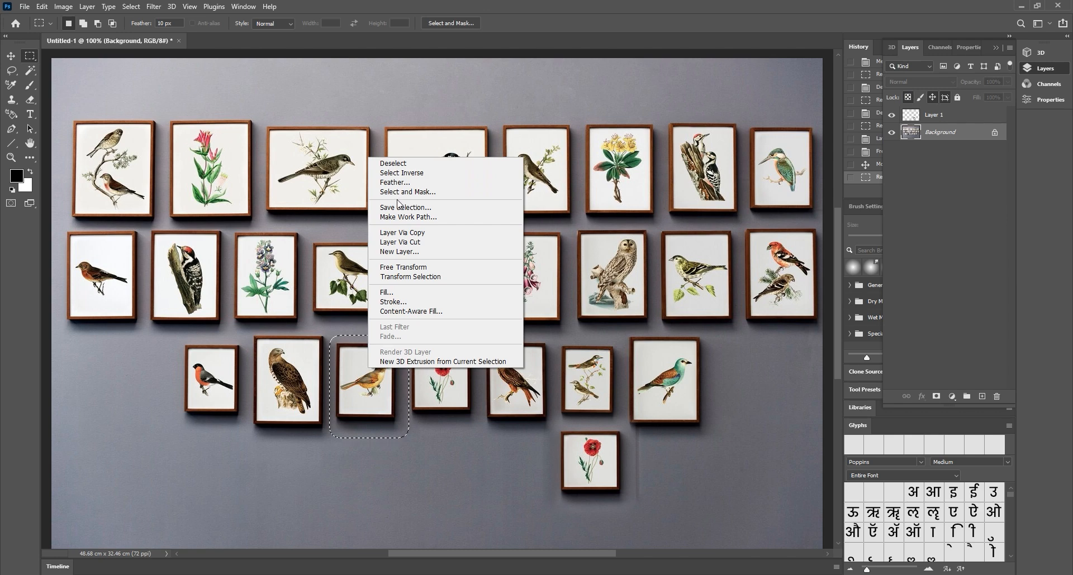
click(420, 246)
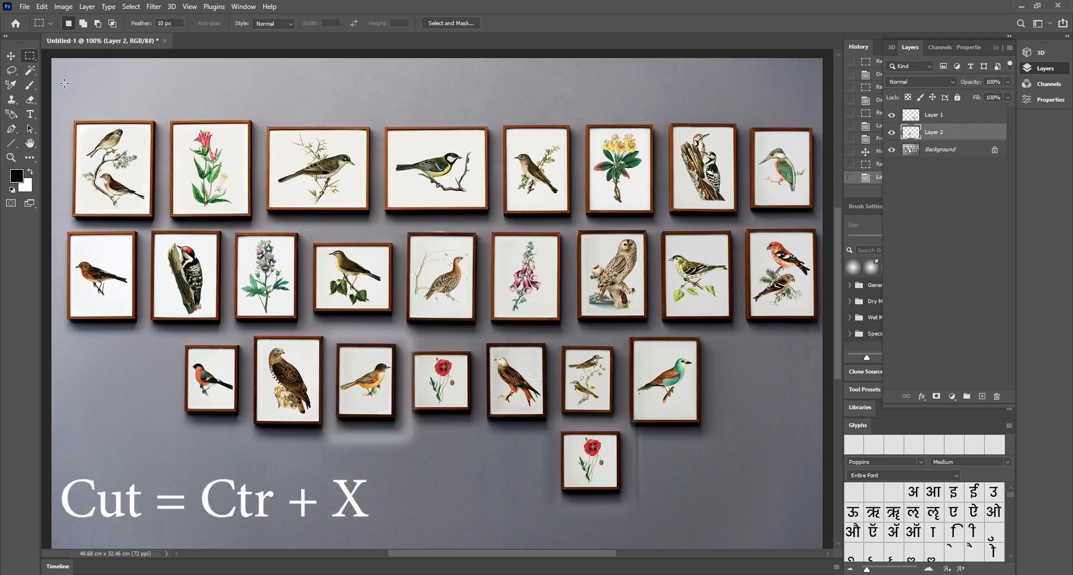
click(11, 56)
drag(378, 379, 133, 471)
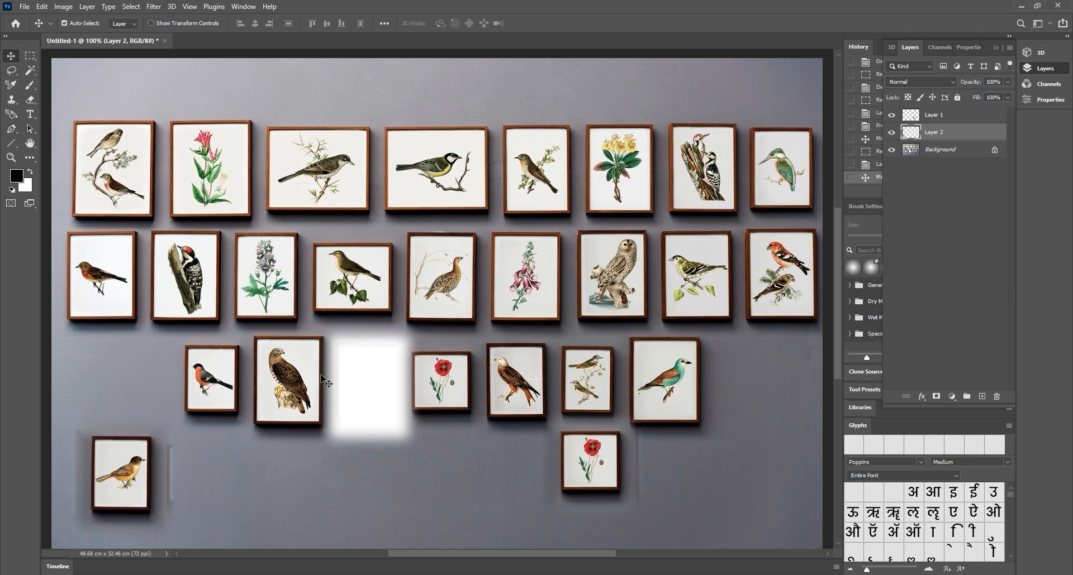
Create a new white 1380 × 920 px document, then go back to the bird-wall image
click(26, 7)
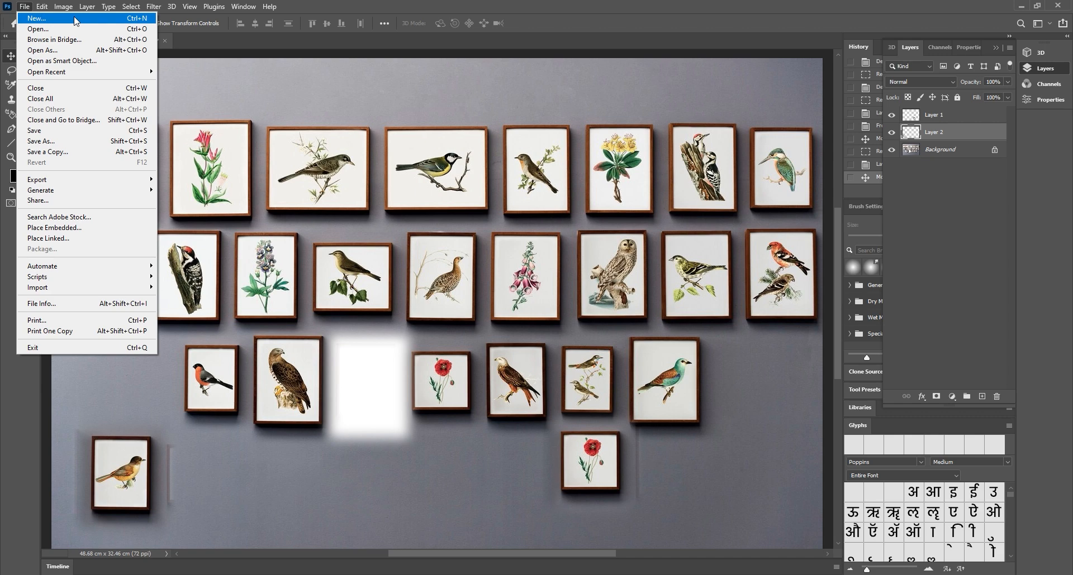
click(76, 21)
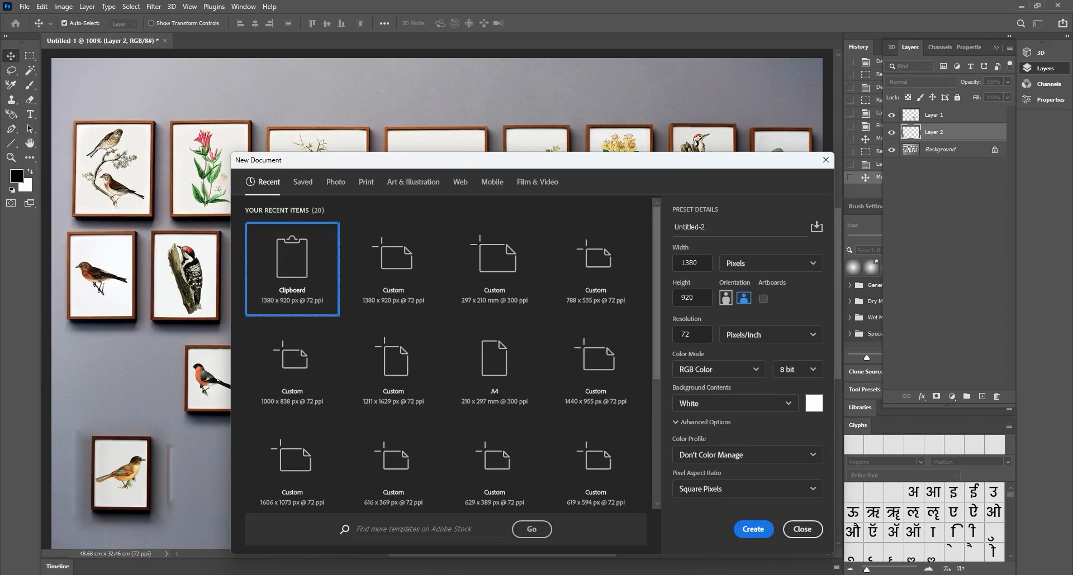
click(752, 532)
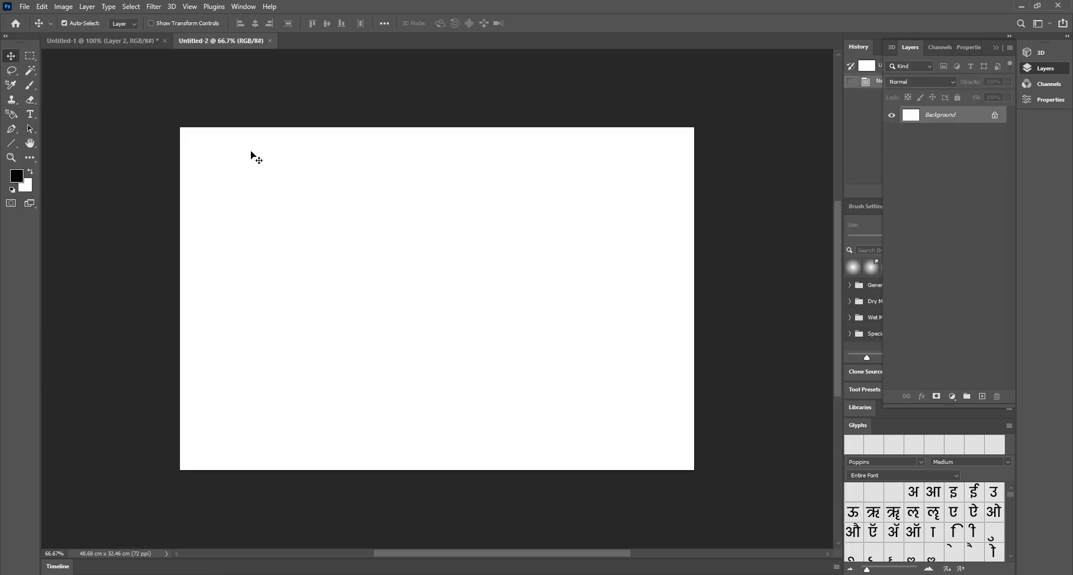
click(119, 39)
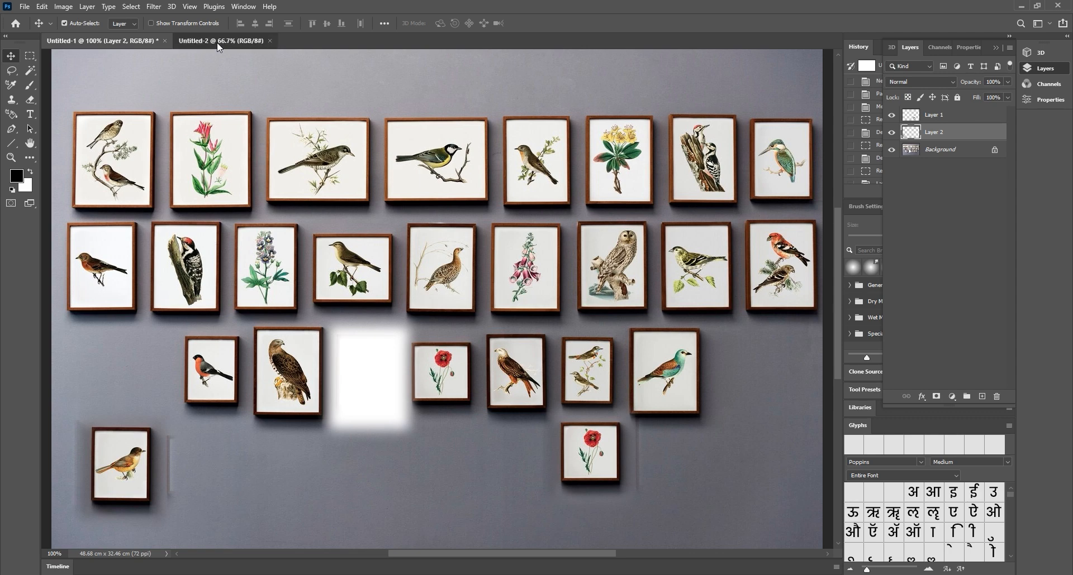
click(217, 41)
click(125, 40)
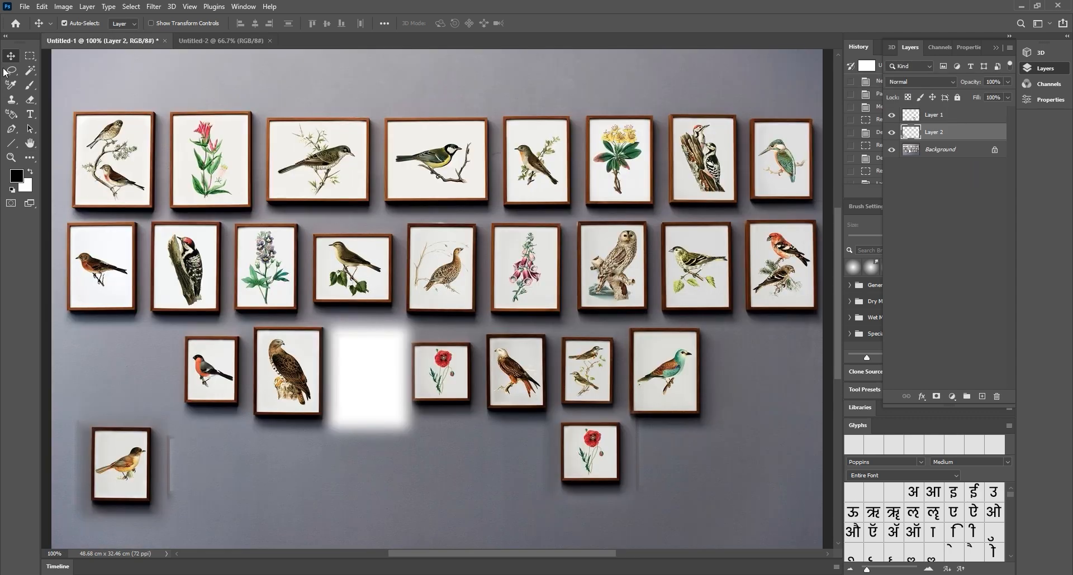
click(29, 57)
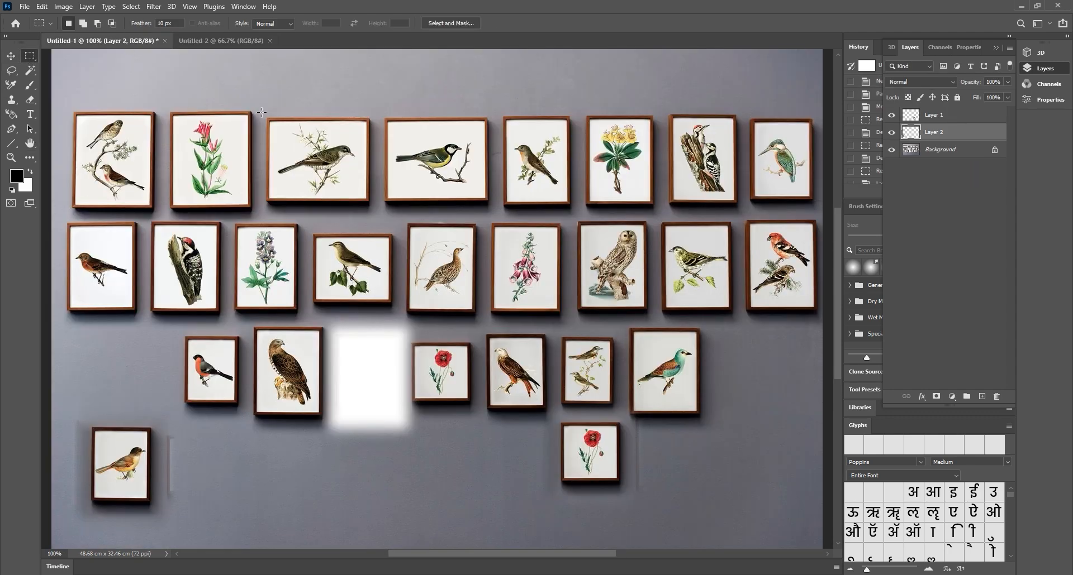
Marquee the third top-row bird frame with a 5 px feather
drag(261, 112, 380, 218)
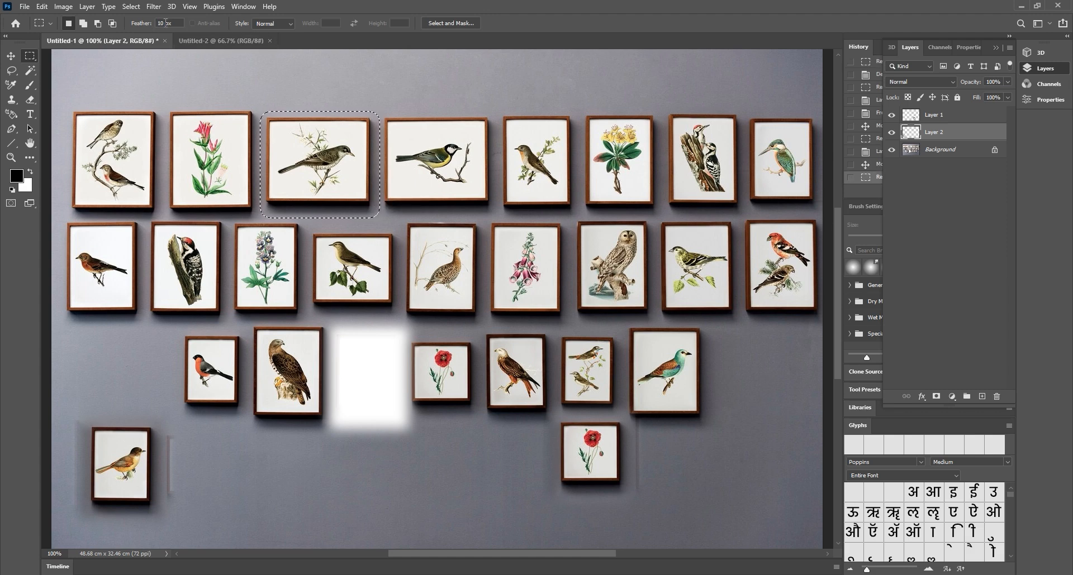
double_click(162, 23)
text(5)
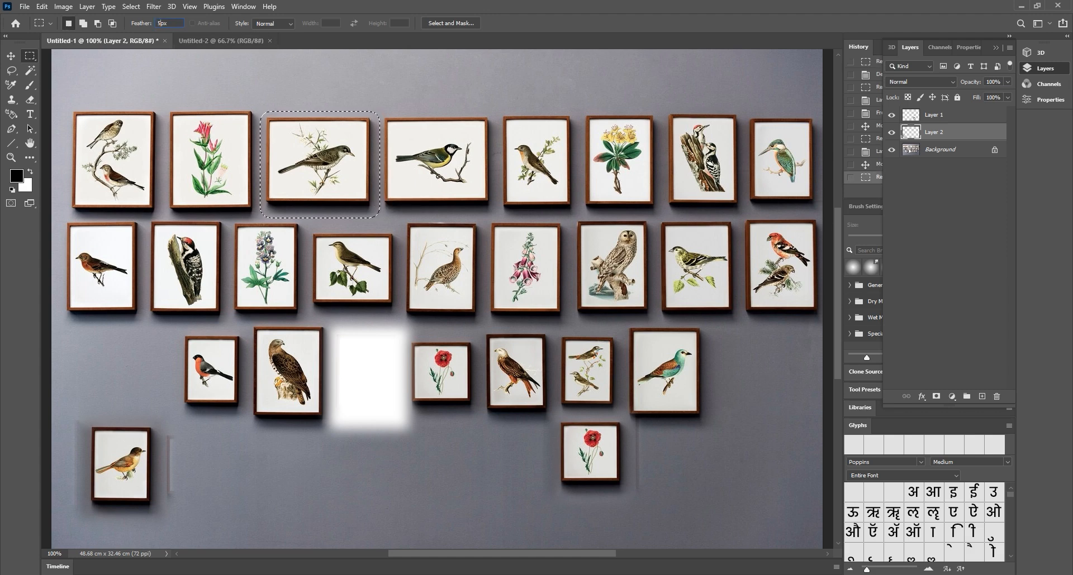
key(Return)
Drag the frame into Untitled-2, place it top-left, and return to the bird wall
click(12, 57)
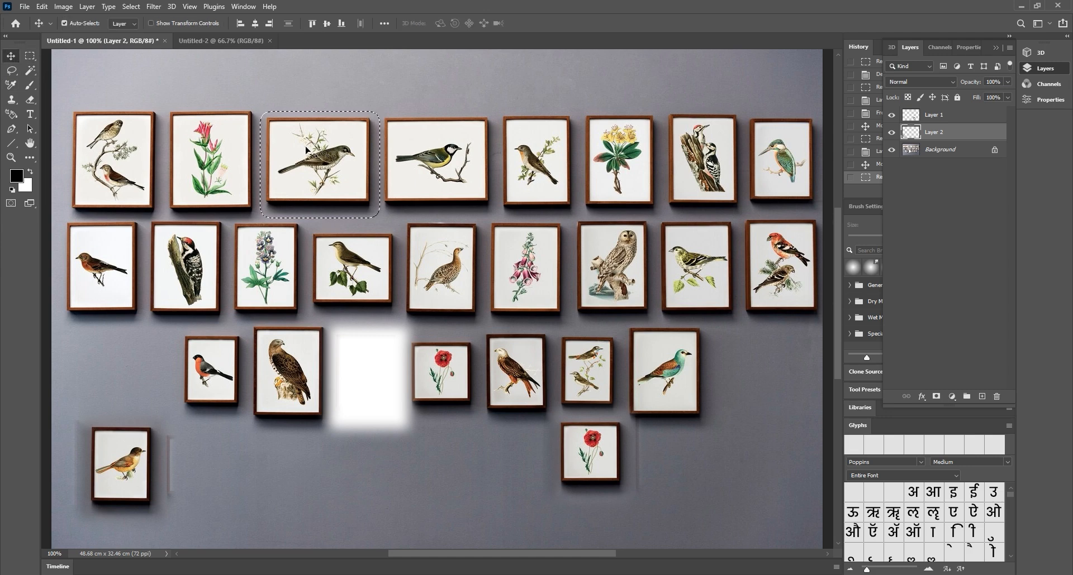
drag(307, 150, 328, 152)
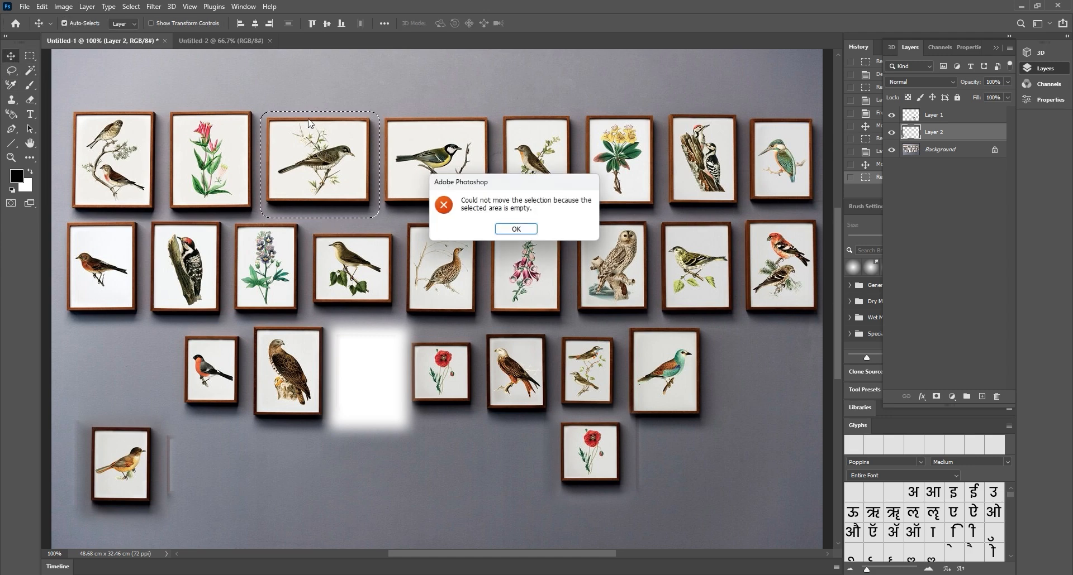
click(515, 229)
click(288, 150)
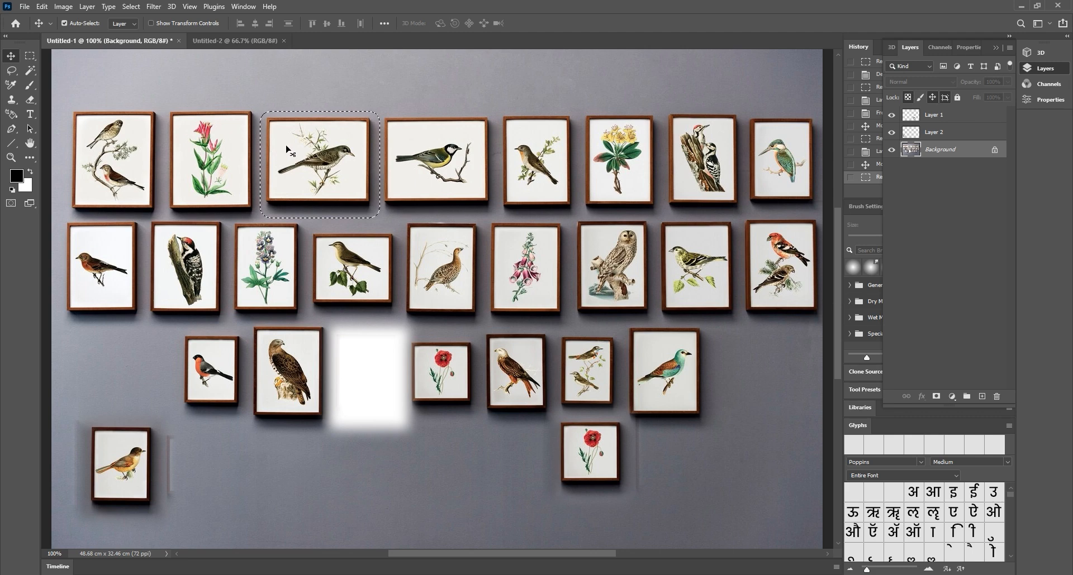
drag(287, 151, 413, 295)
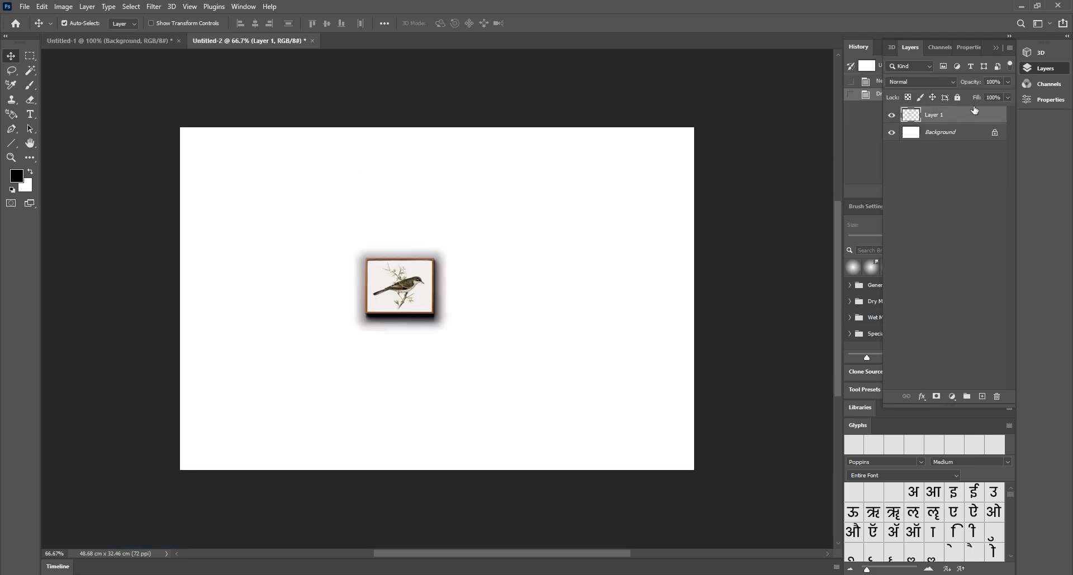
click(951, 135)
click(949, 116)
drag(397, 277, 227, 167)
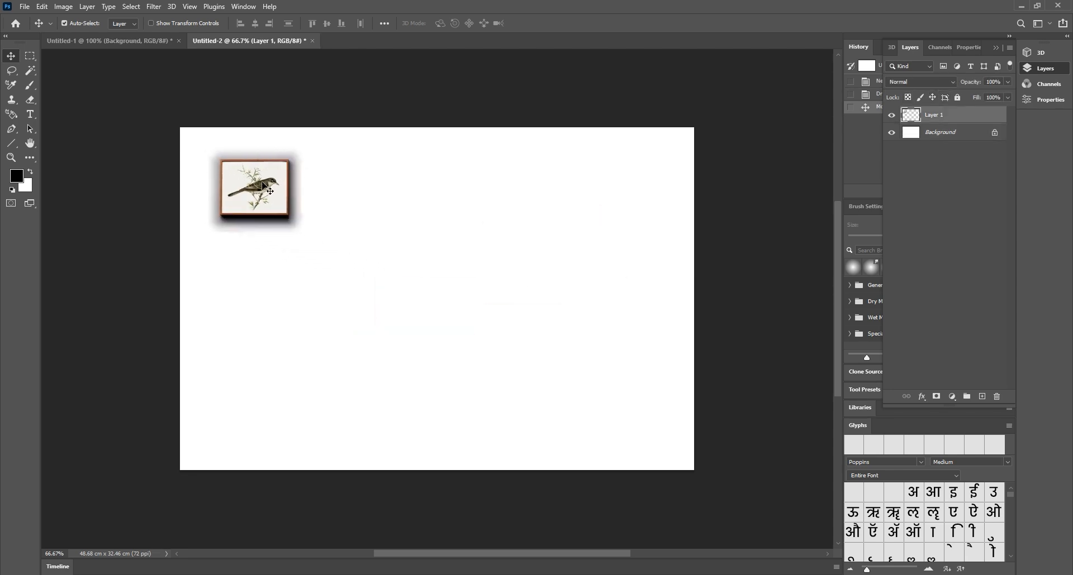
click(130, 42)
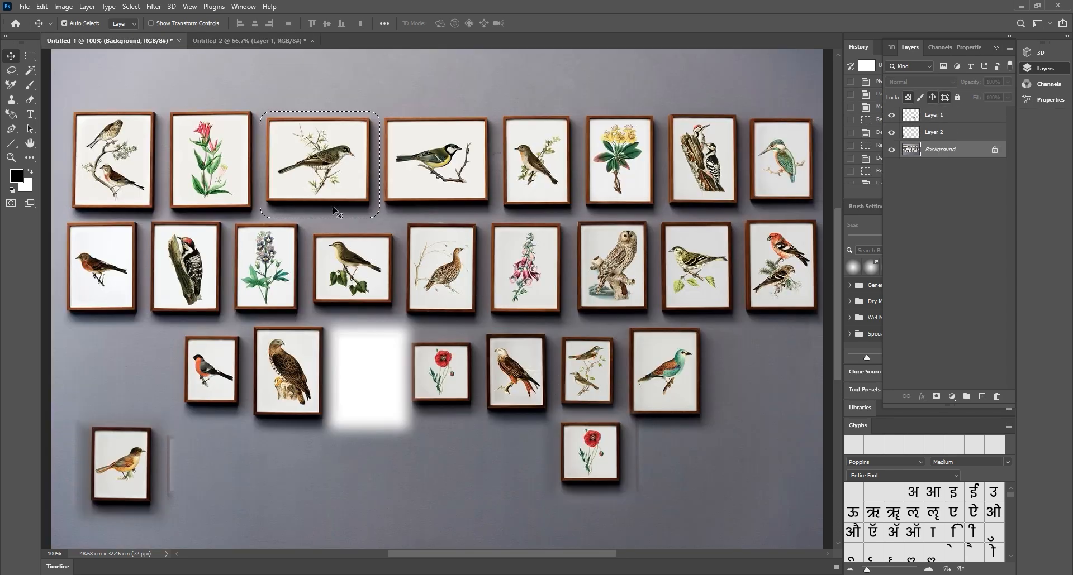
Try elliptical and rectangular selections above the top row, clearing each one
click(30, 57)
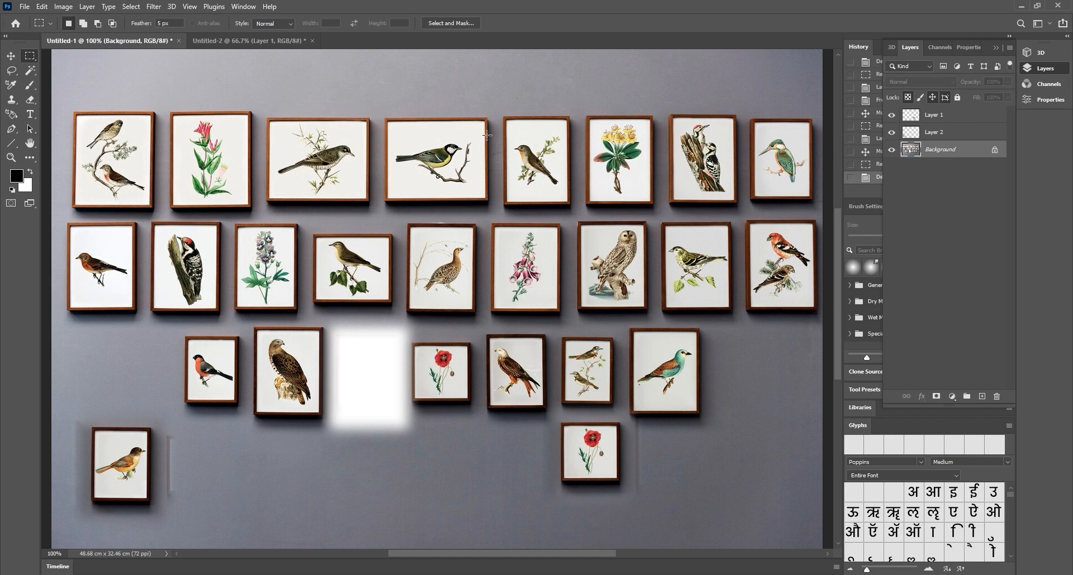
right_click(33, 57)
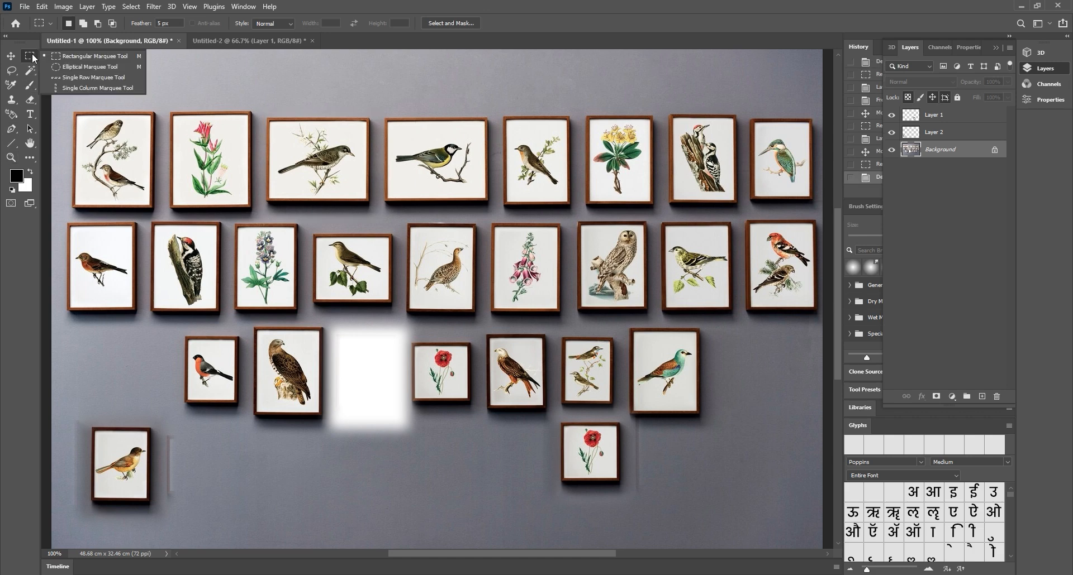
click(81, 67)
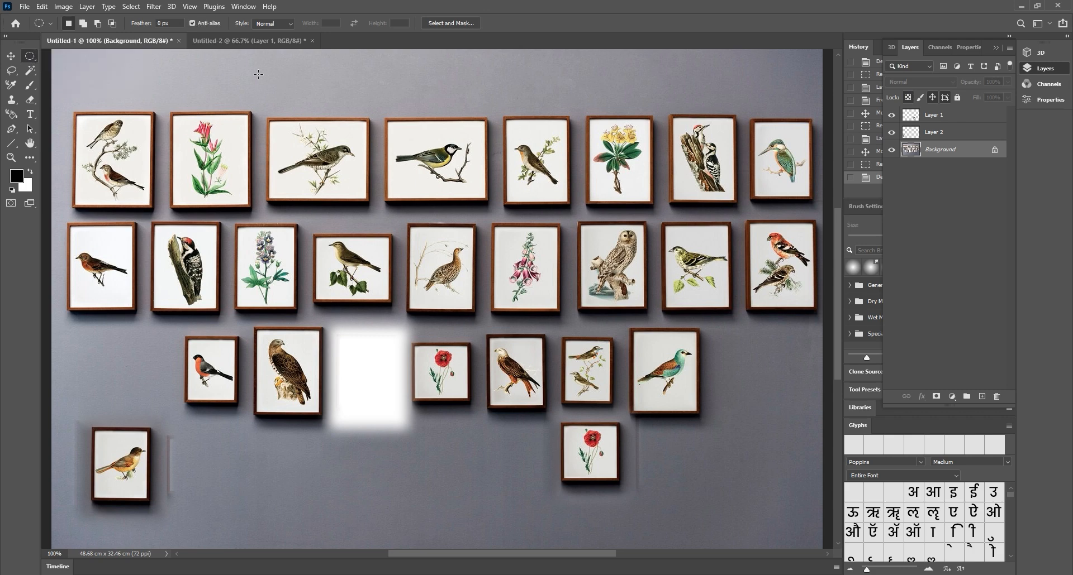
drag(253, 76, 387, 92)
click(96, 77)
click(29, 59)
click(80, 54)
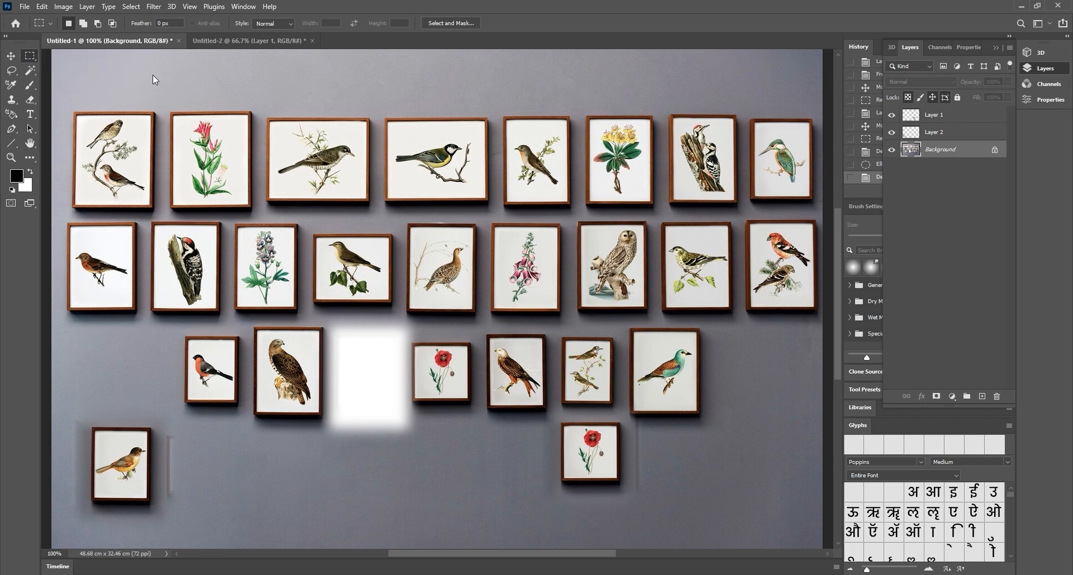
drag(257, 73, 452, 104)
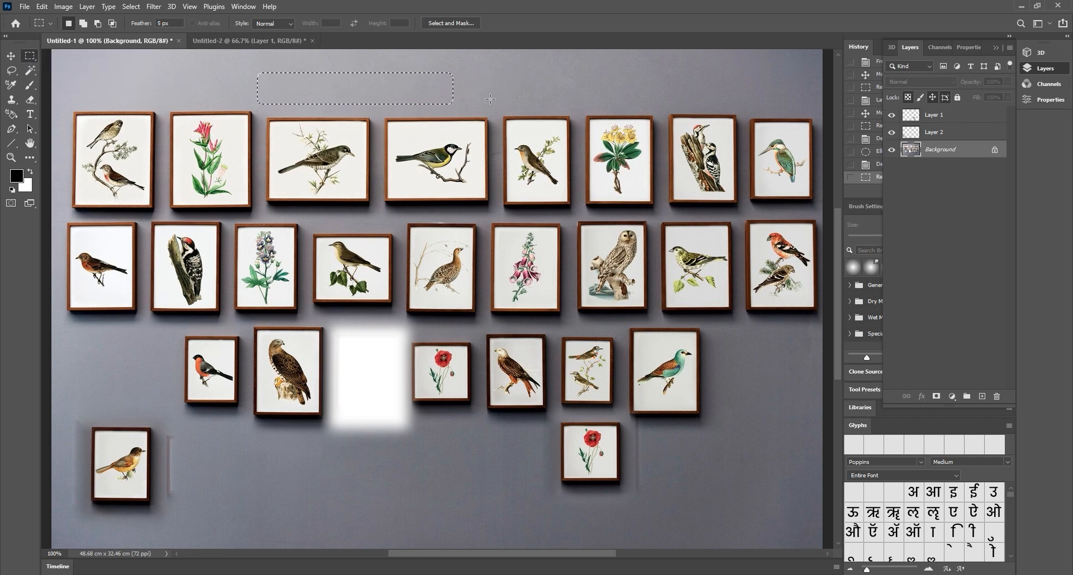
click(480, 90)
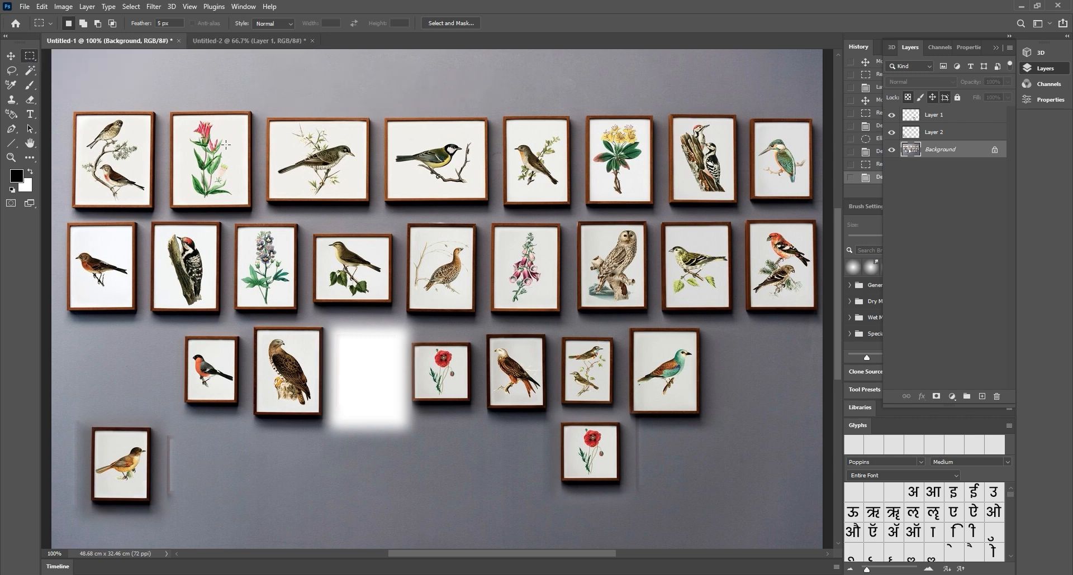
Test a square selection on the third frame, then outline the next top-row bird print
drag(281, 72, 381, 173)
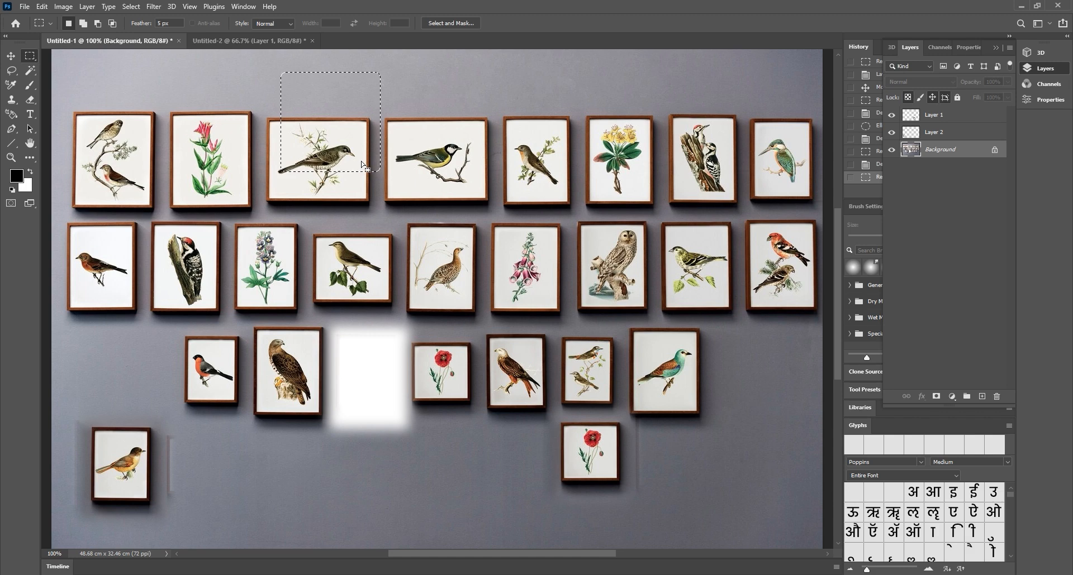
drag(334, 105, 330, 149)
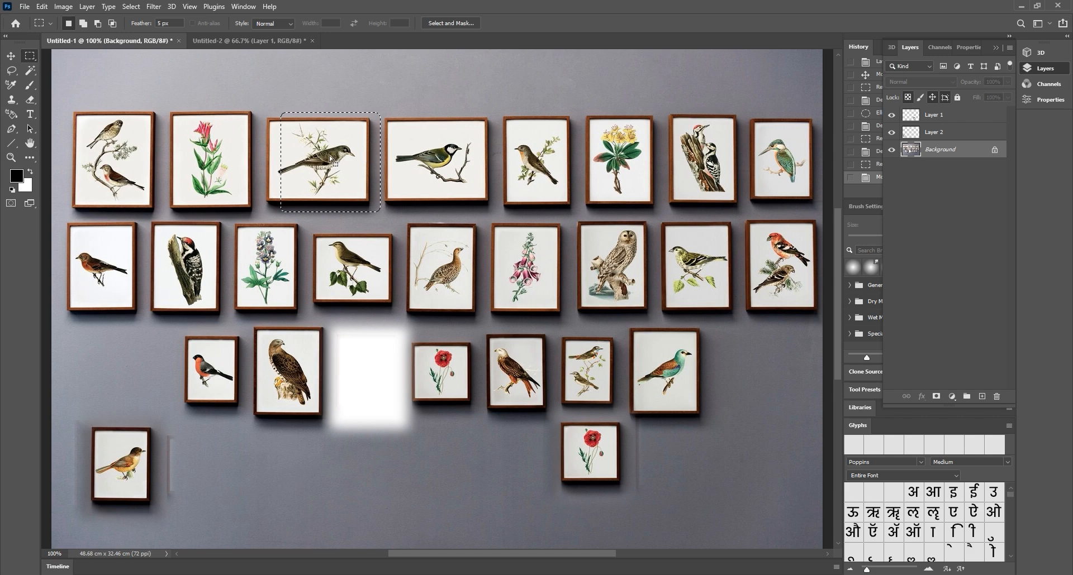
key(ctrl+d)
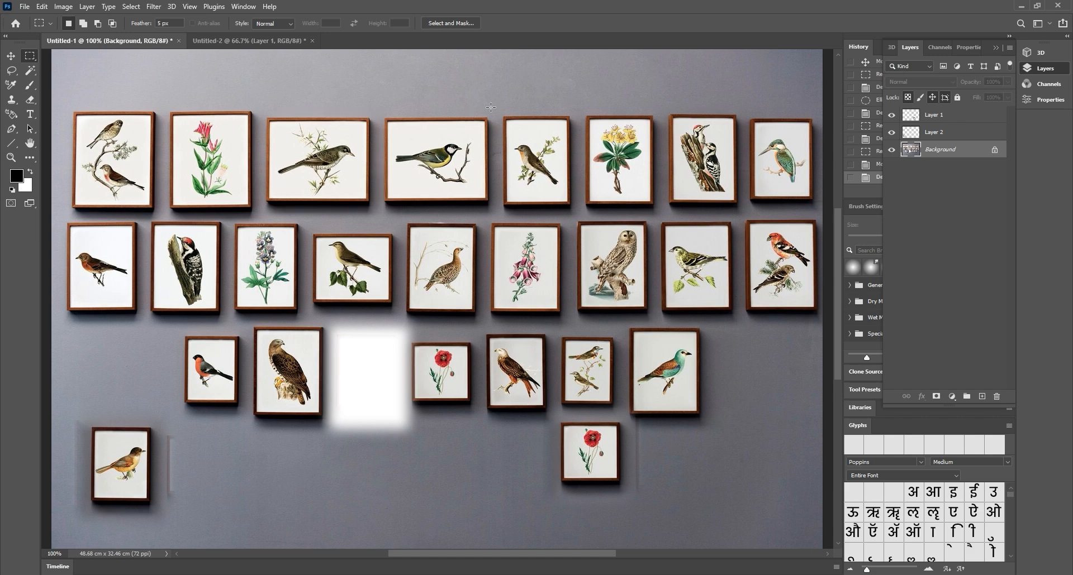
drag(493, 101, 586, 222)
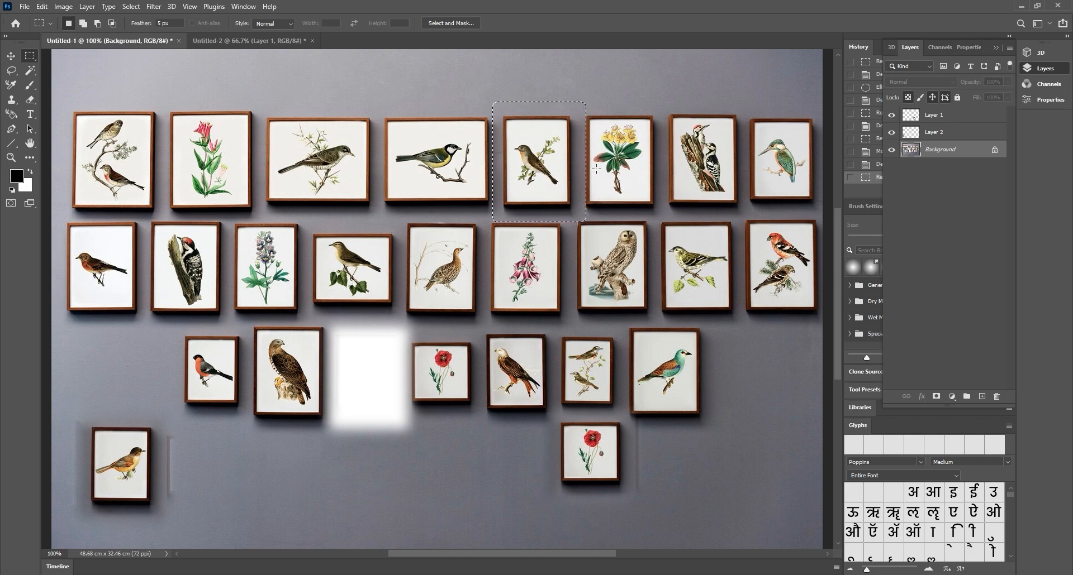
Clear the current selection and marquee the small two-bird print
click(440, 126)
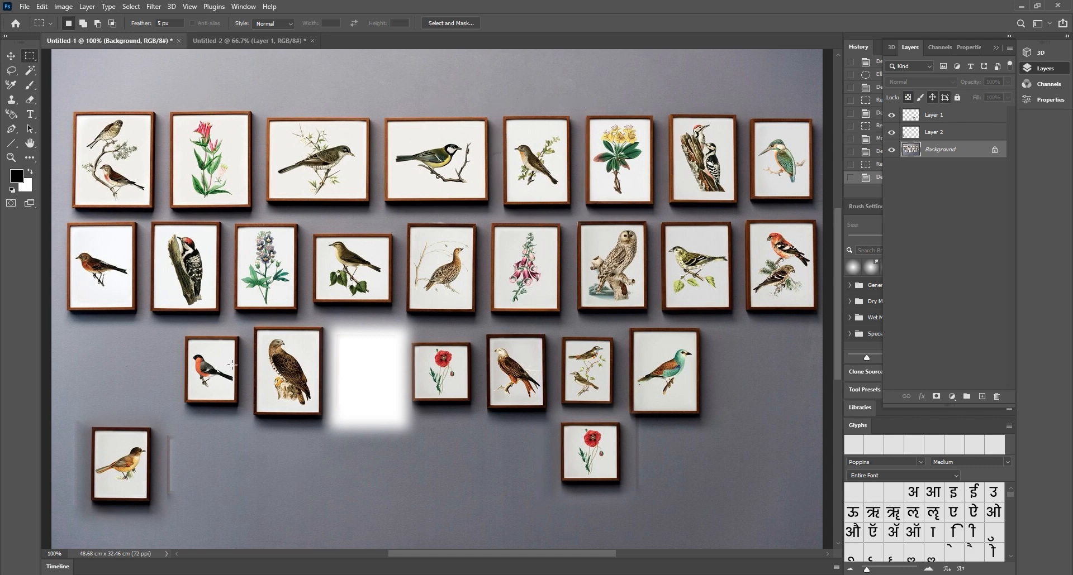
drag(246, 460, 320, 534)
mouse_move(293, 491)
mouse_down()
mouse_move(405, 246)
mouse_move(506, 146)
mouse_move(662, 299)
mouse_move(659, 352)
mouse_move(590, 362)
mouse_up()
Drag the two-bird print into the white Untitled-2 document, then return and deselect
key(v)
drag(598, 401, 250, 44)
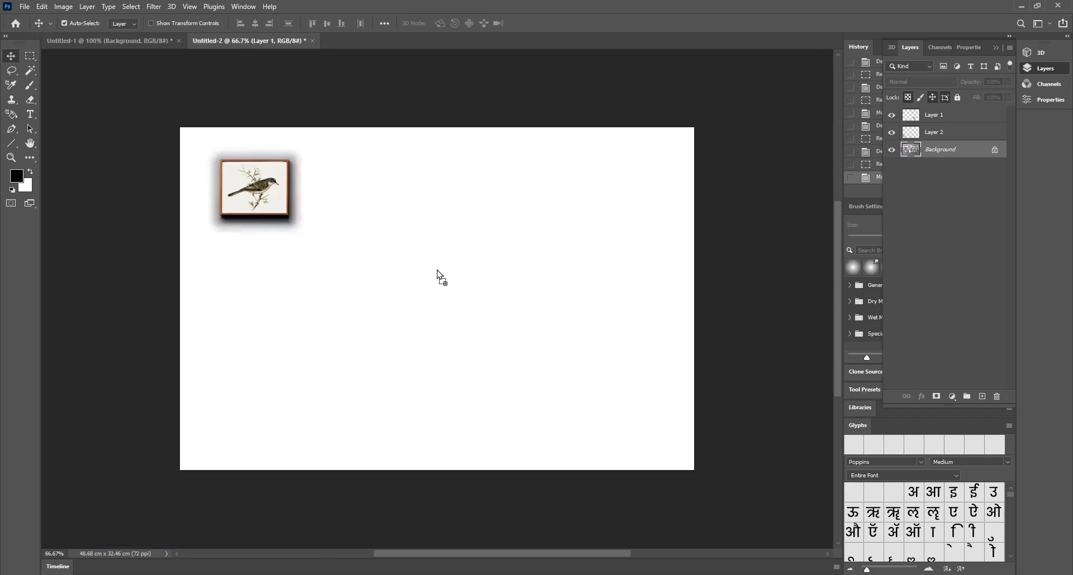
drag(441, 277, 350, 292)
click(121, 38)
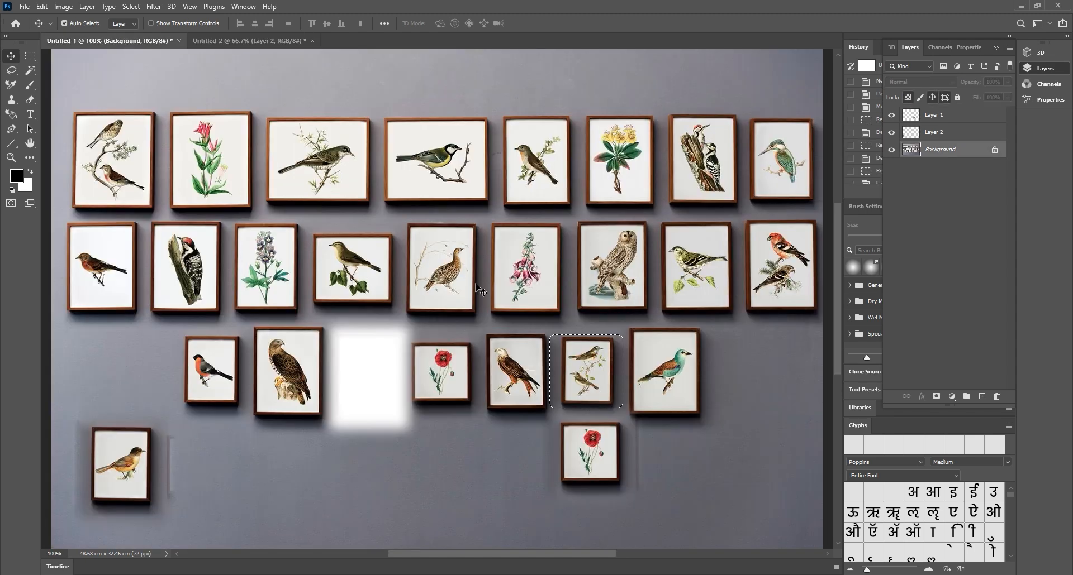
key(m)
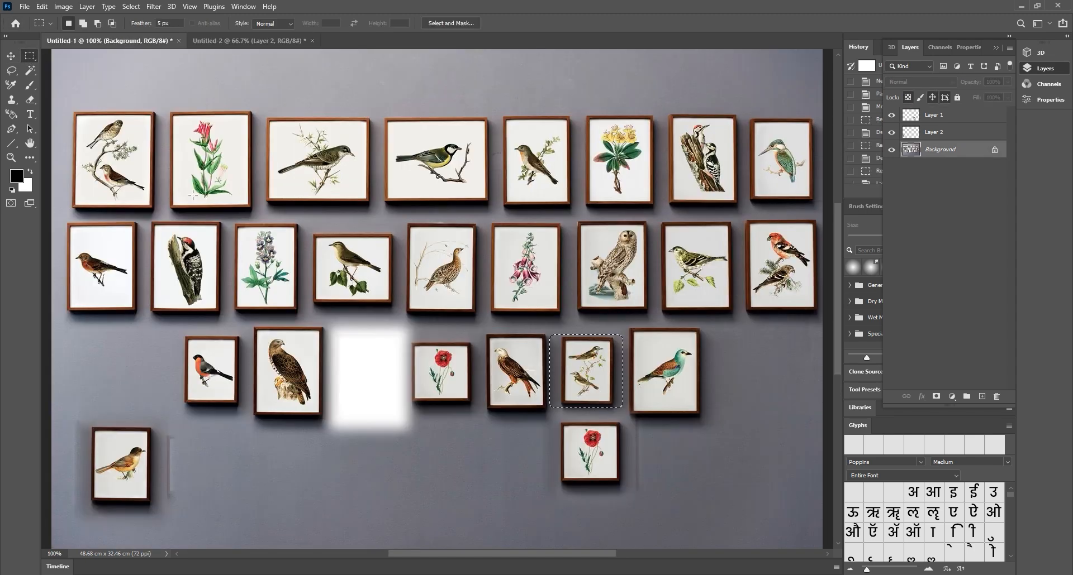
click(505, 286)
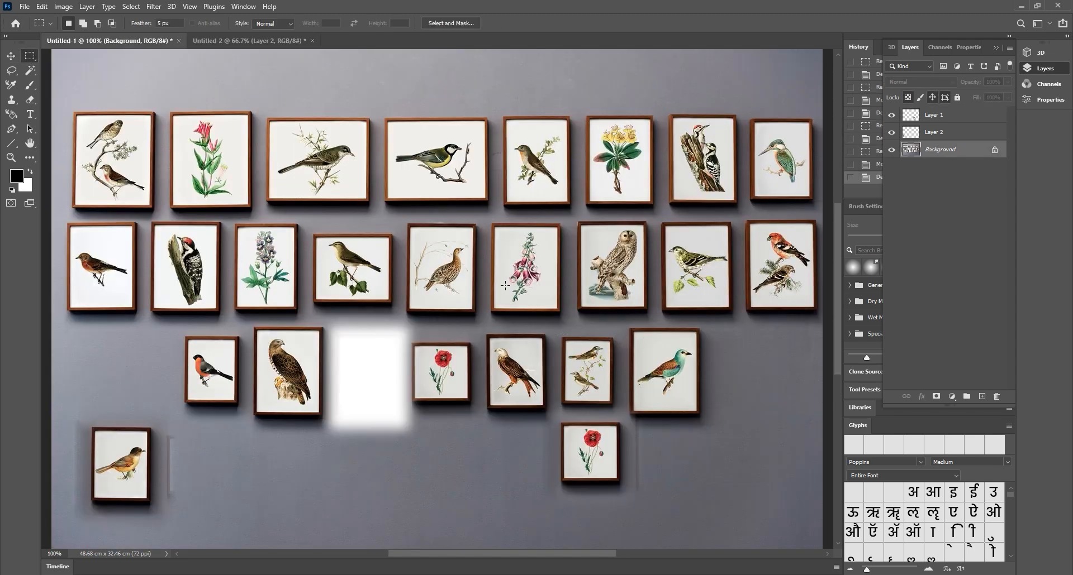
right_click(32, 58)
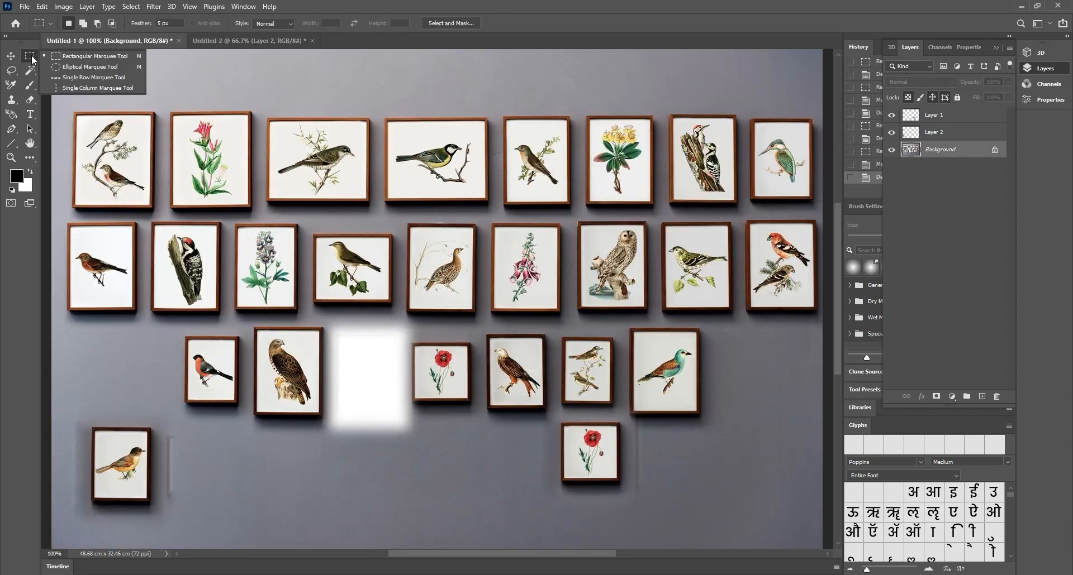
Draw a wide elliptical selection on the empty wall below the prints, retrying several sizes
click(81, 67)
scroll(354, 320, down, 3)
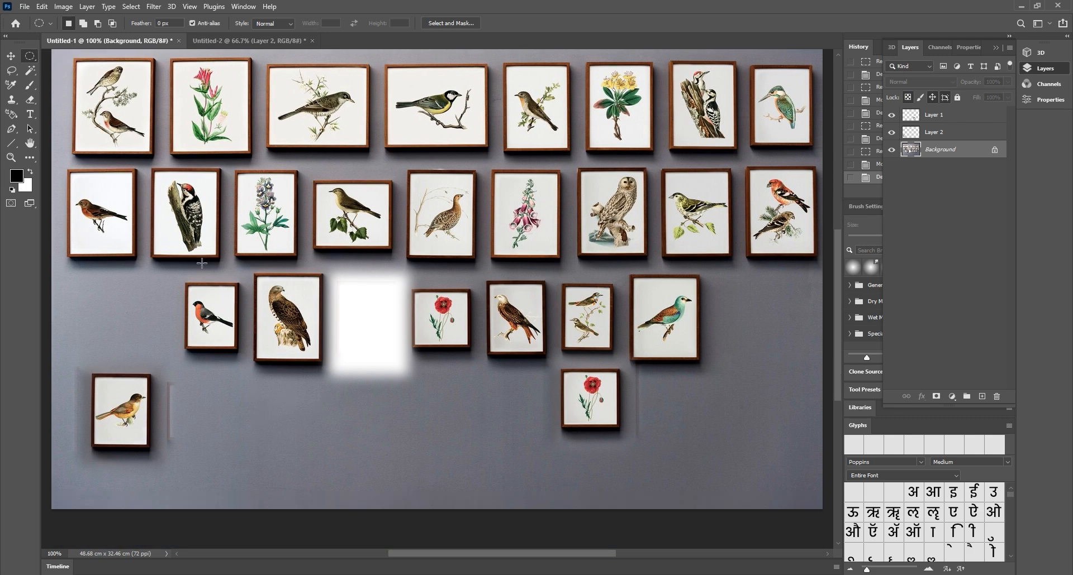
drag(220, 385, 319, 484)
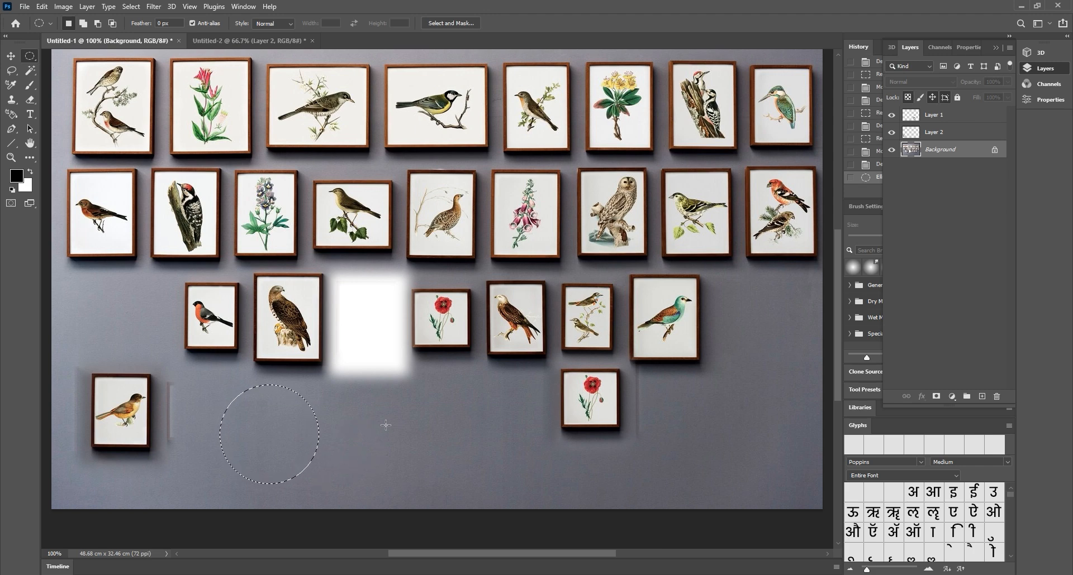
key(ctrl+d)
drag(213, 397, 442, 490)
key(ctrl+d)
drag(258, 398, 591, 499)
key(ctrl+d)
drag(435, 482, 435, 482)
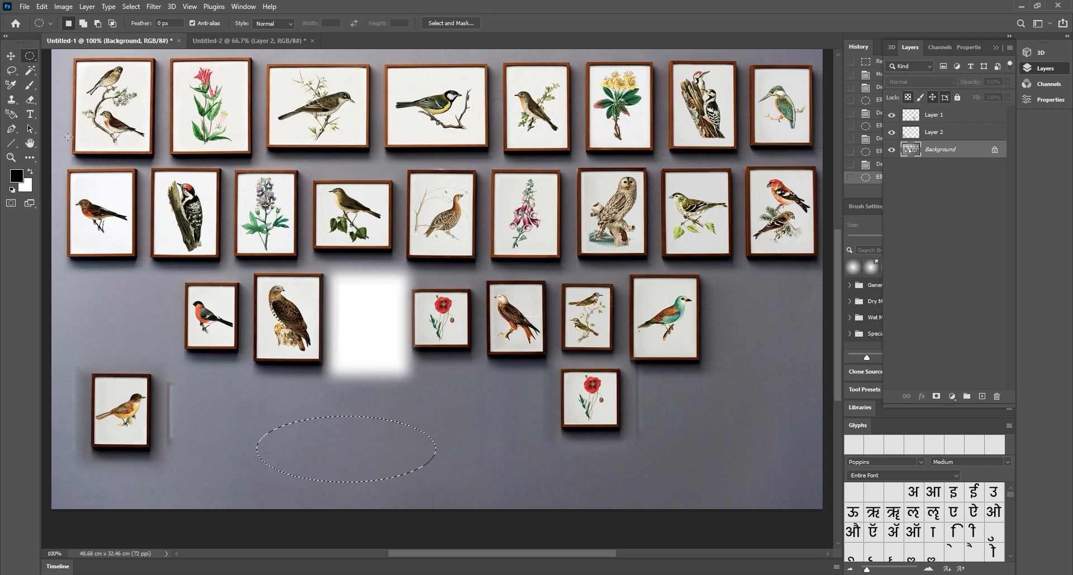
click(11, 114)
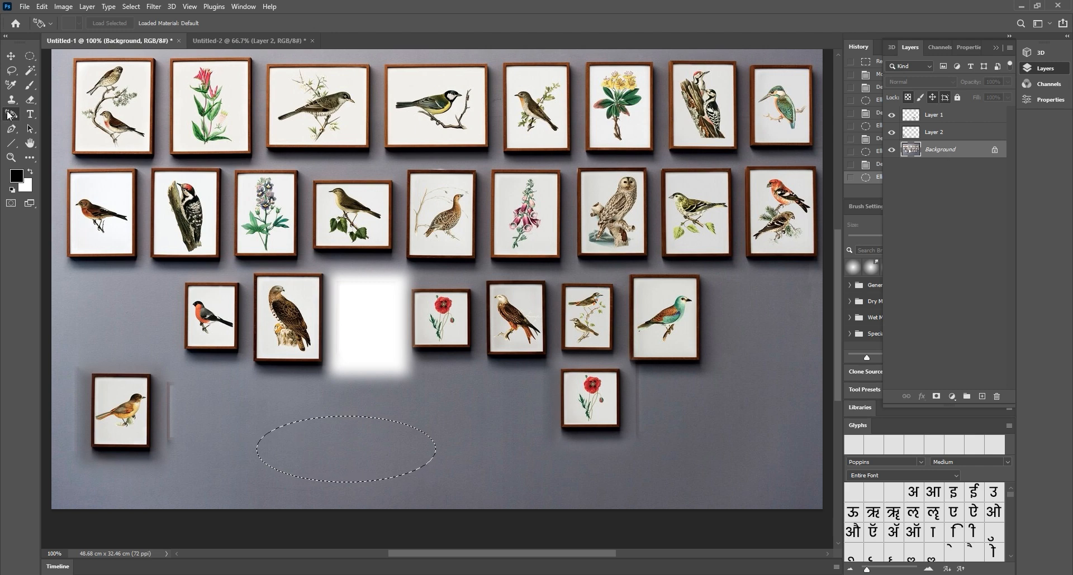
Fill the oval selection with black using the Paint Bucket
key(c)
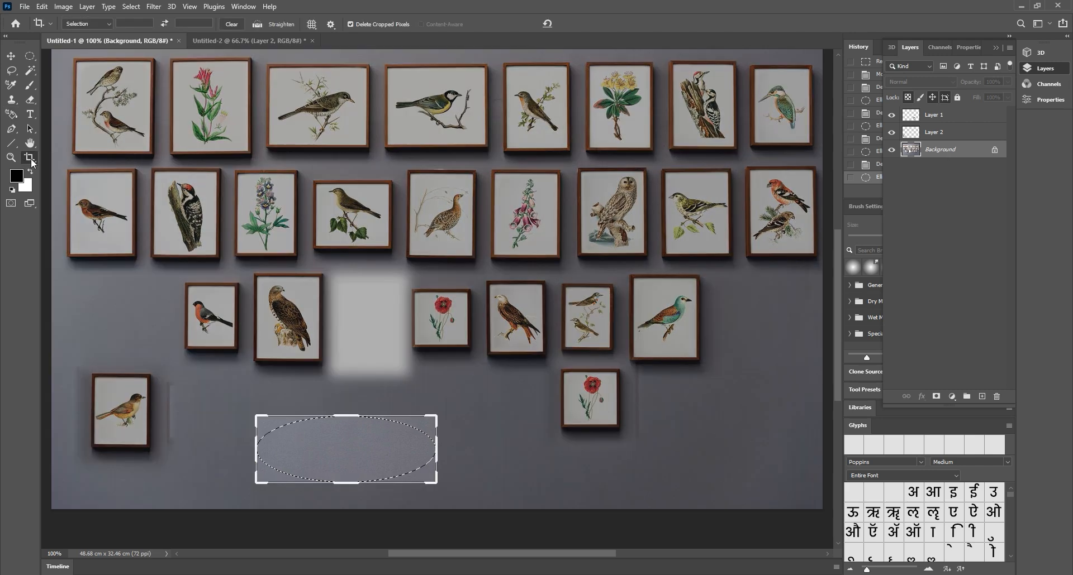
right_click(32, 162)
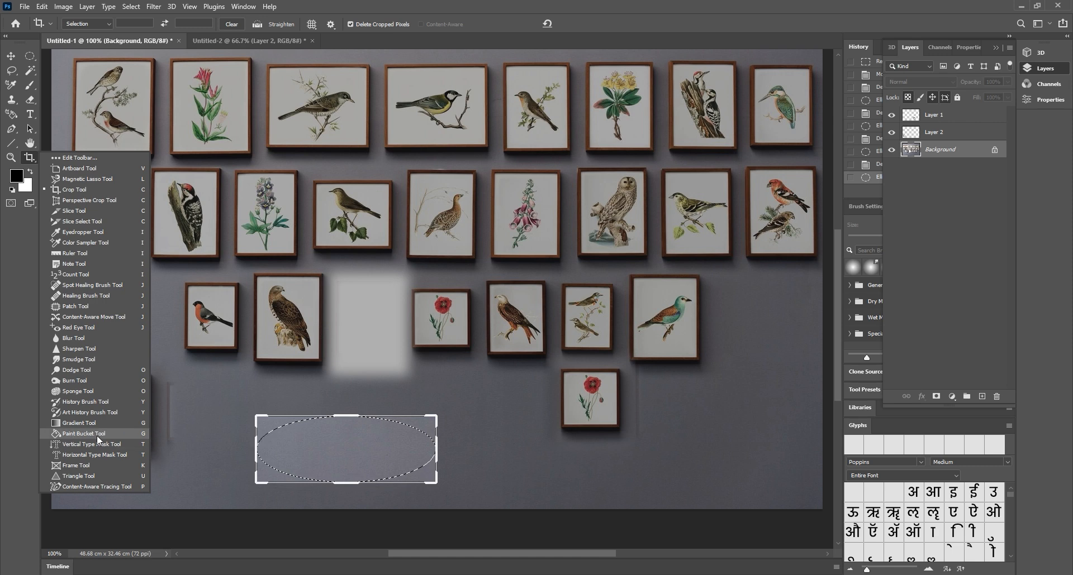
click(71, 435)
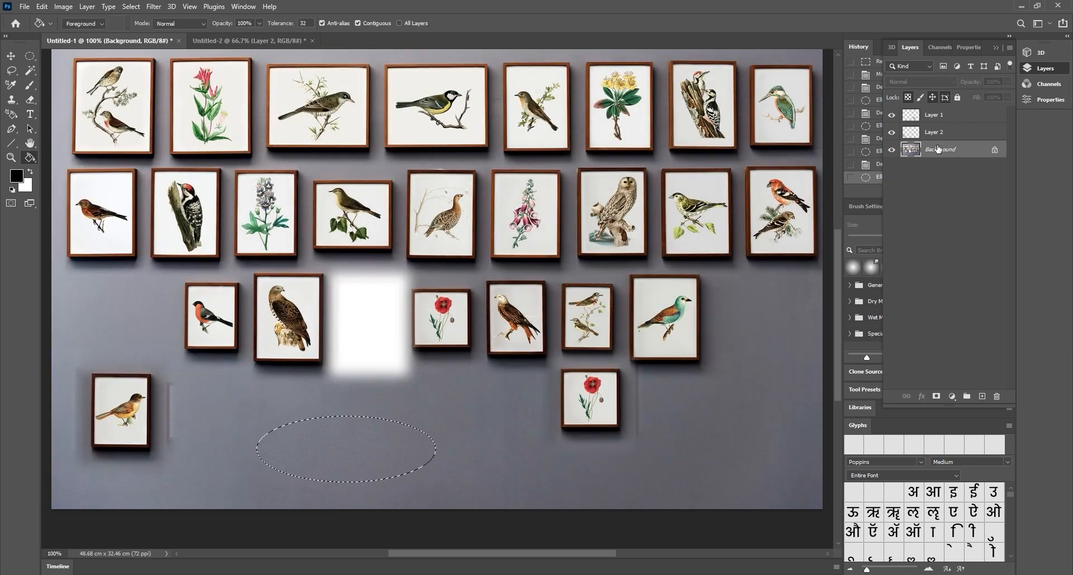
click(364, 470)
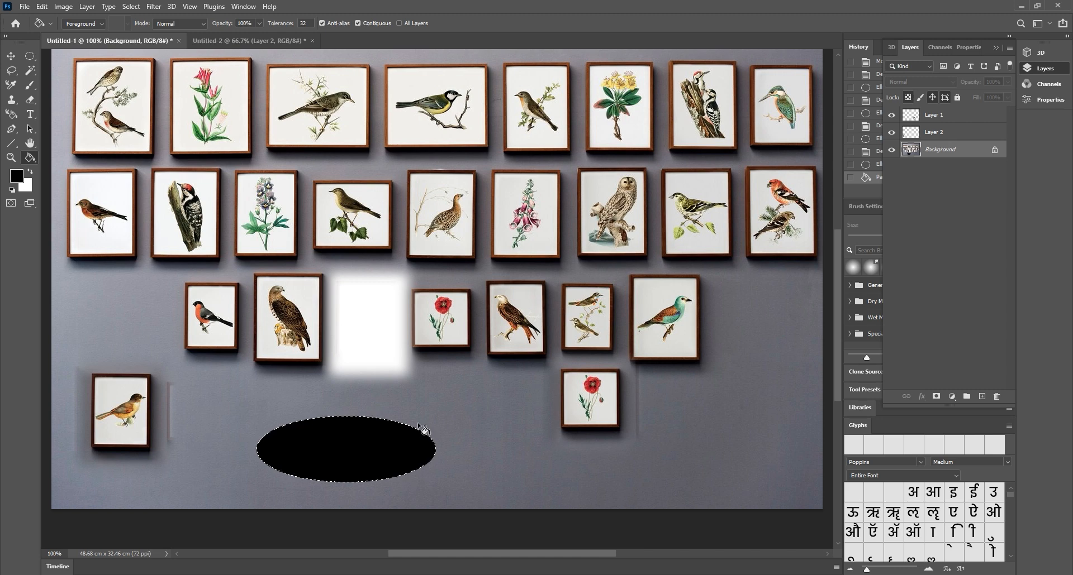
Add a new layer and draw a second elliptical selection to the right
click(982, 396)
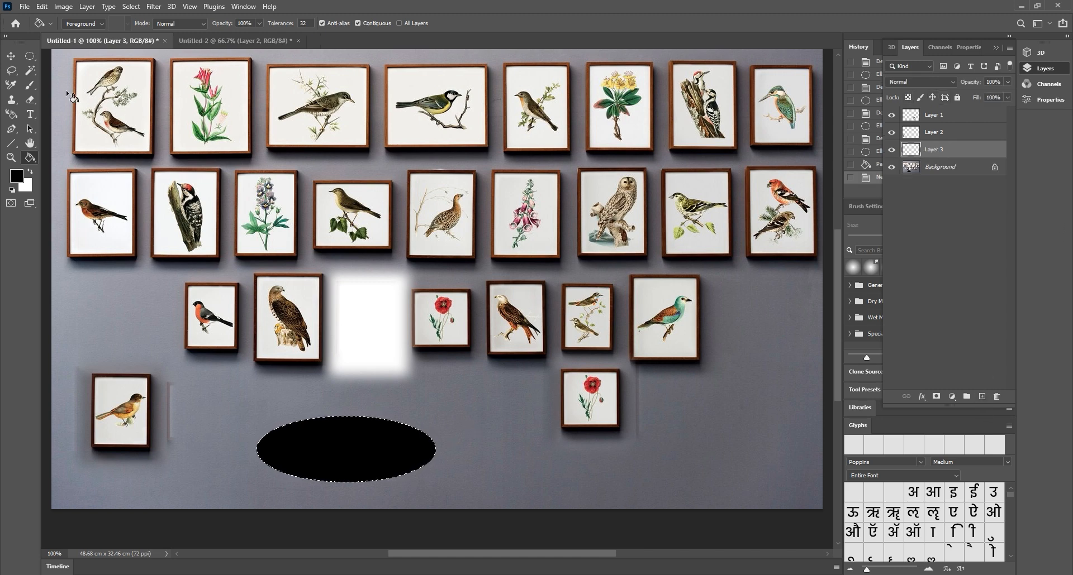
click(30, 56)
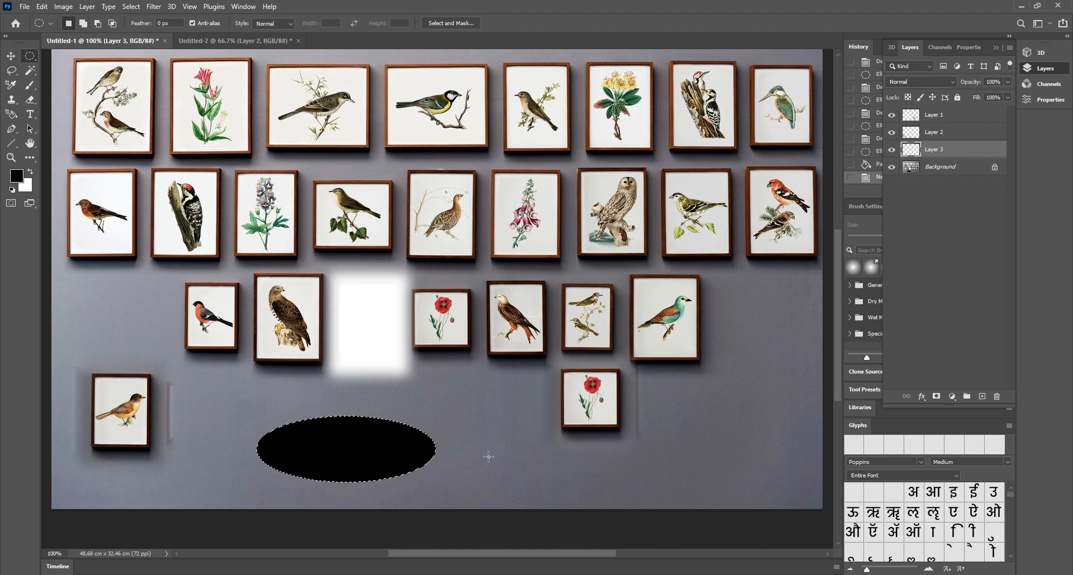
drag(471, 437, 615, 494)
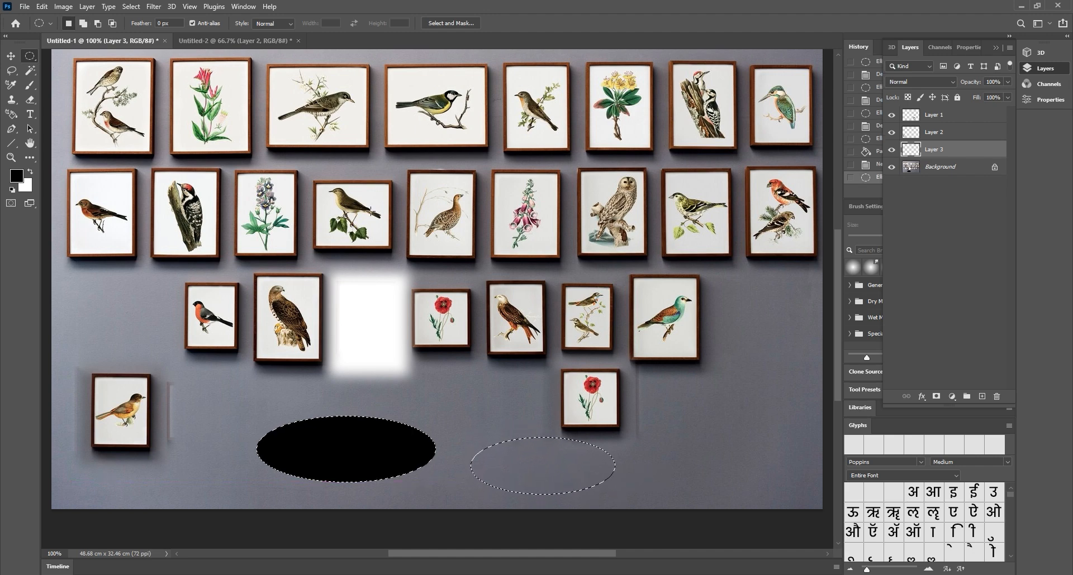
Set the foreground colour to coral red #f55b5b
click(16, 176)
click(706, 309)
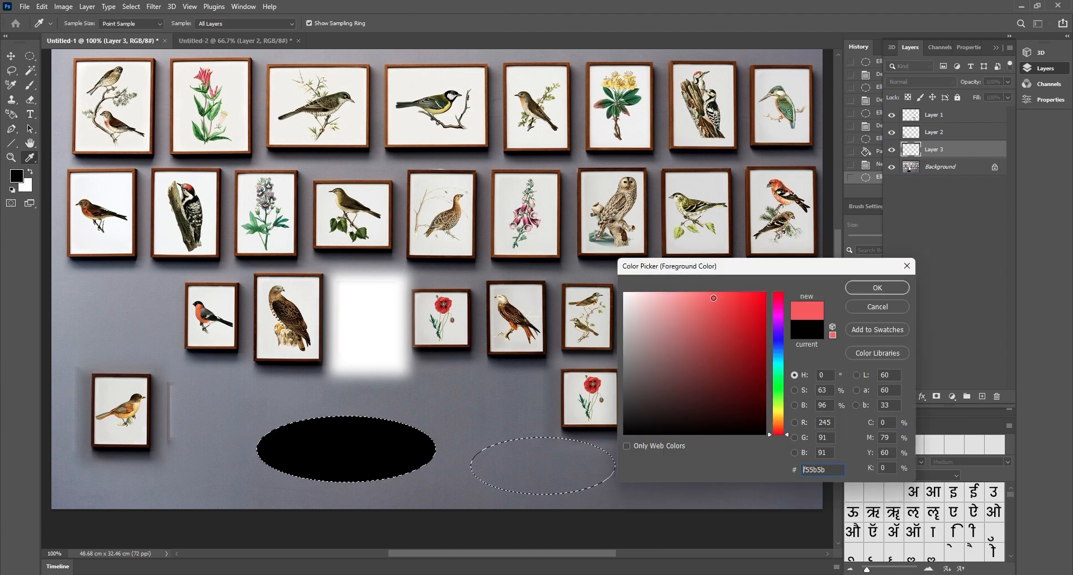
click(876, 288)
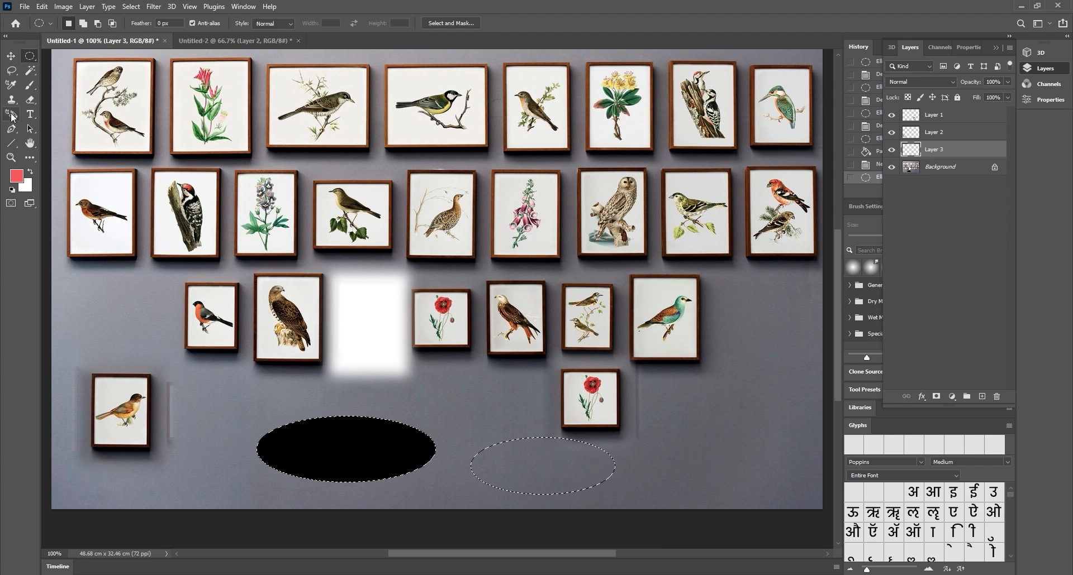
Fill both ovals with the red using the Paint Bucket, then deselect
key(i)
right_click(33, 162)
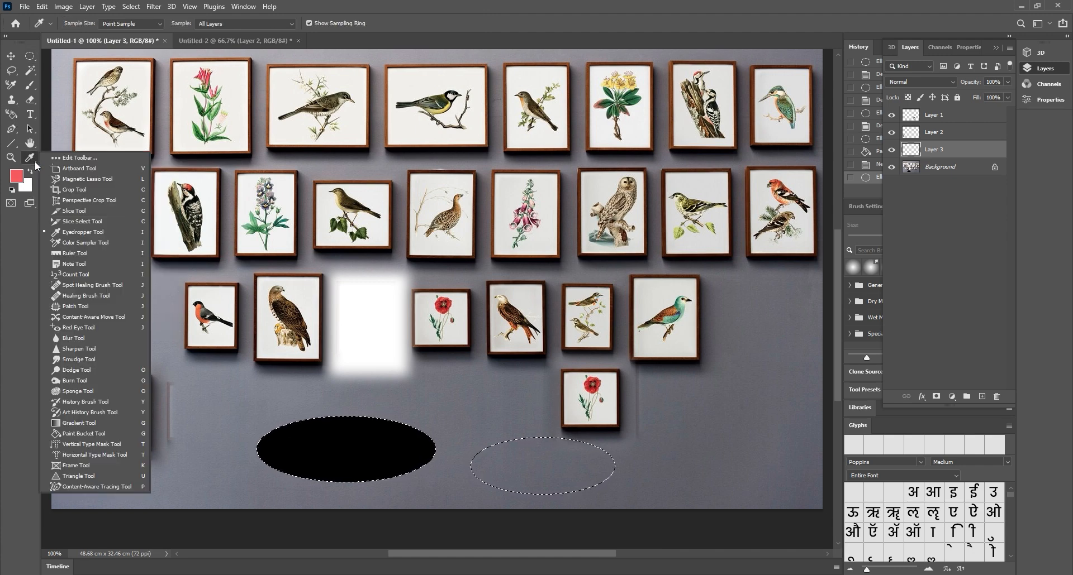
click(77, 435)
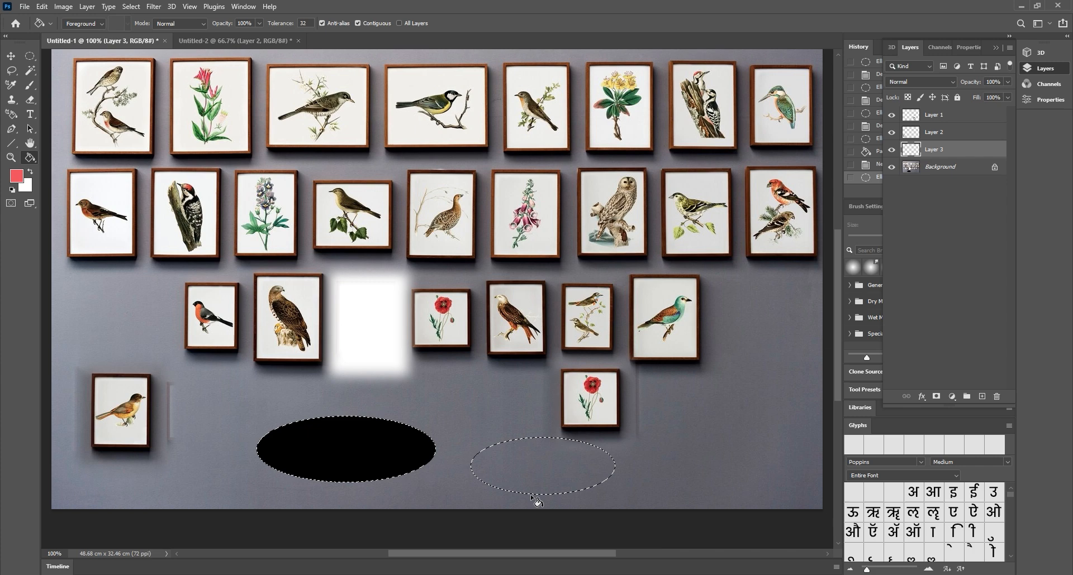
click(553, 472)
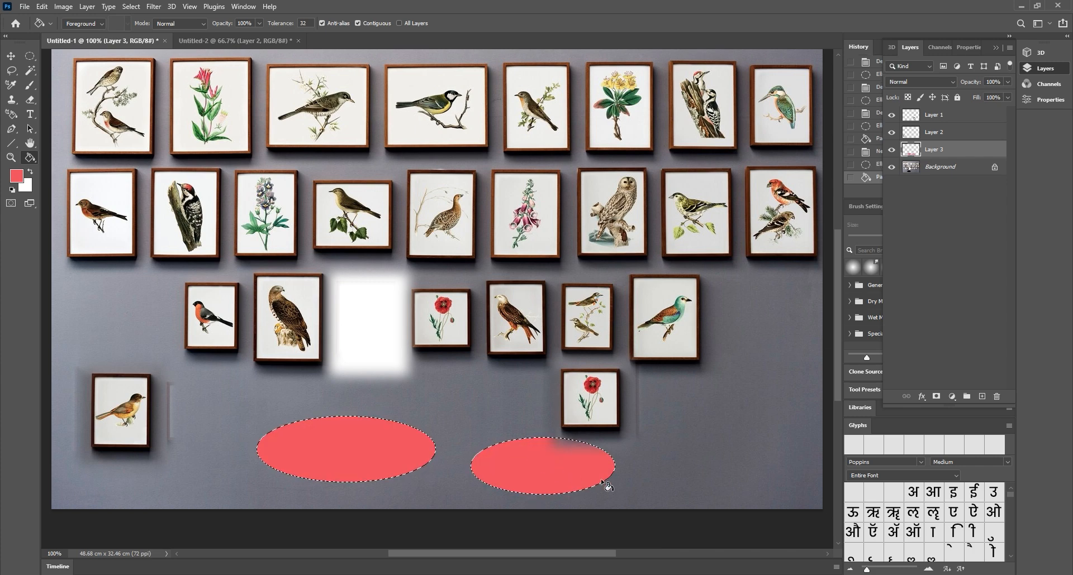
click(31, 56)
click(184, 229)
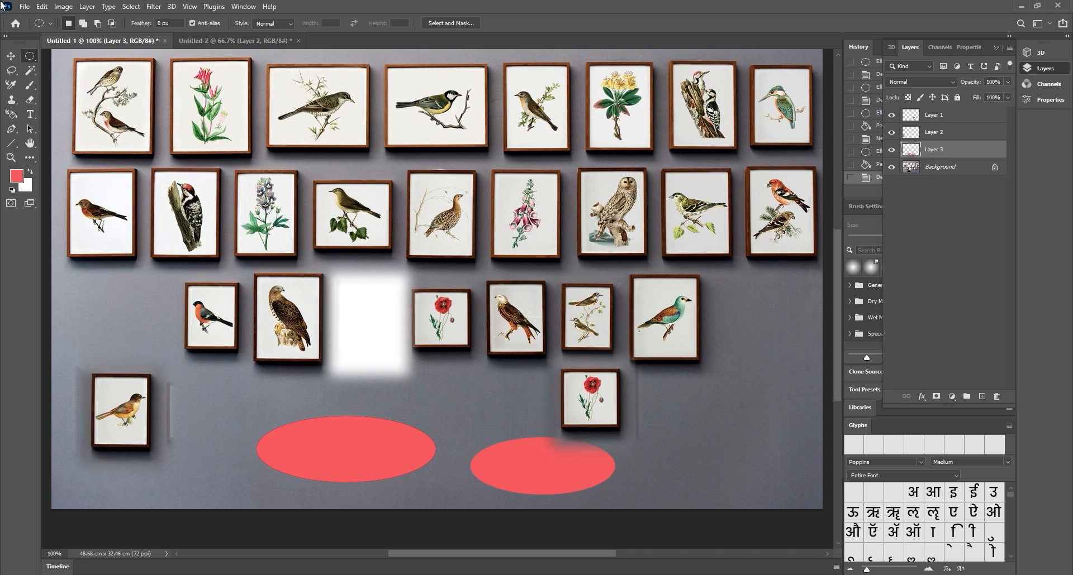
Drag the red ovals from Layer 3 into Untitled-2 beside the two-bird print
click(11, 55)
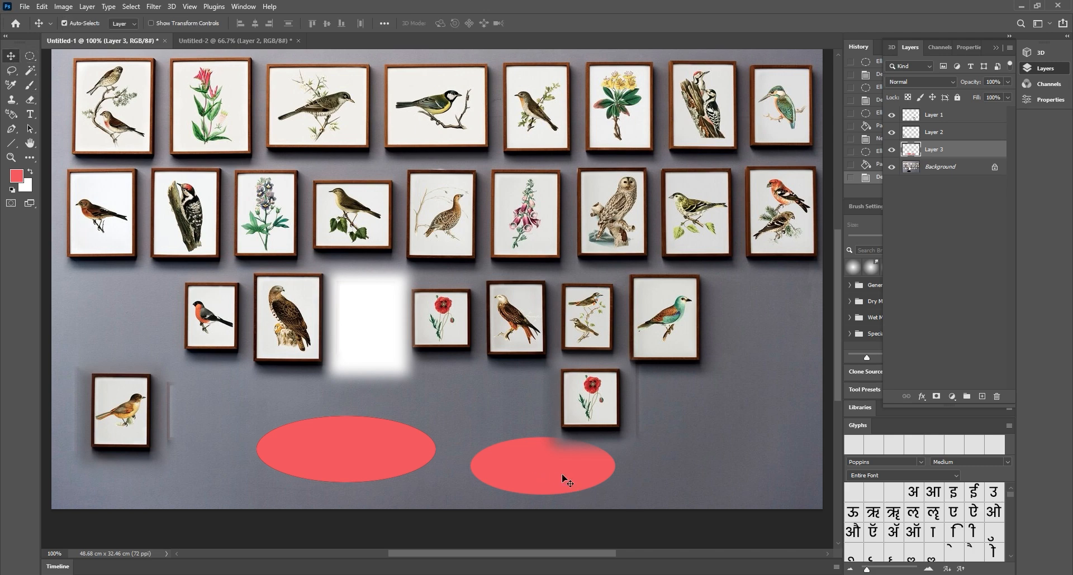
drag(521, 475, 505, 300)
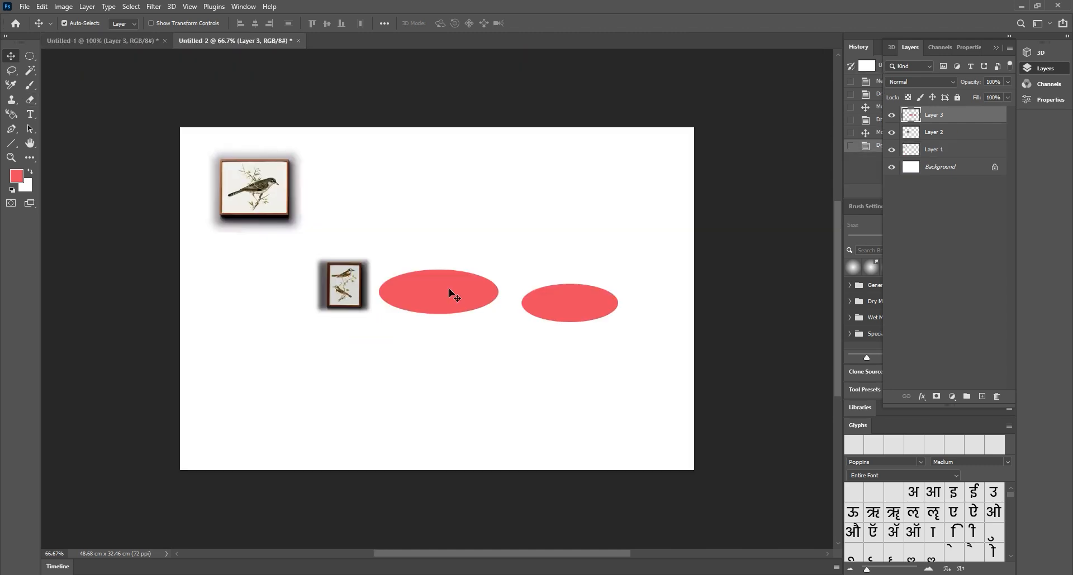
drag(32, 56, 84, 67)
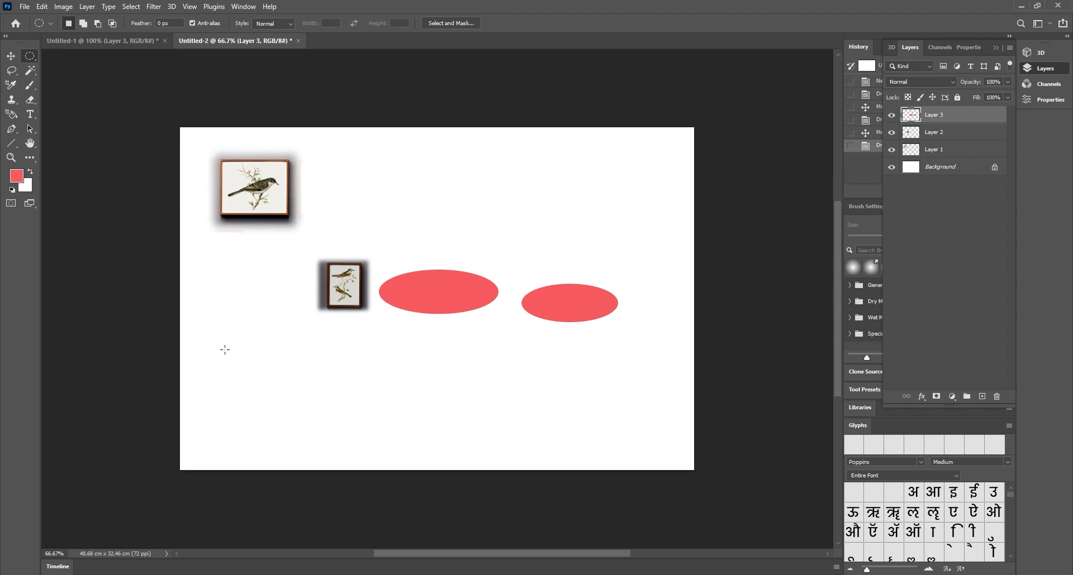
Draw a circular selection lower left and add a new layer named 'yellow'
drag(225, 349, 332, 457)
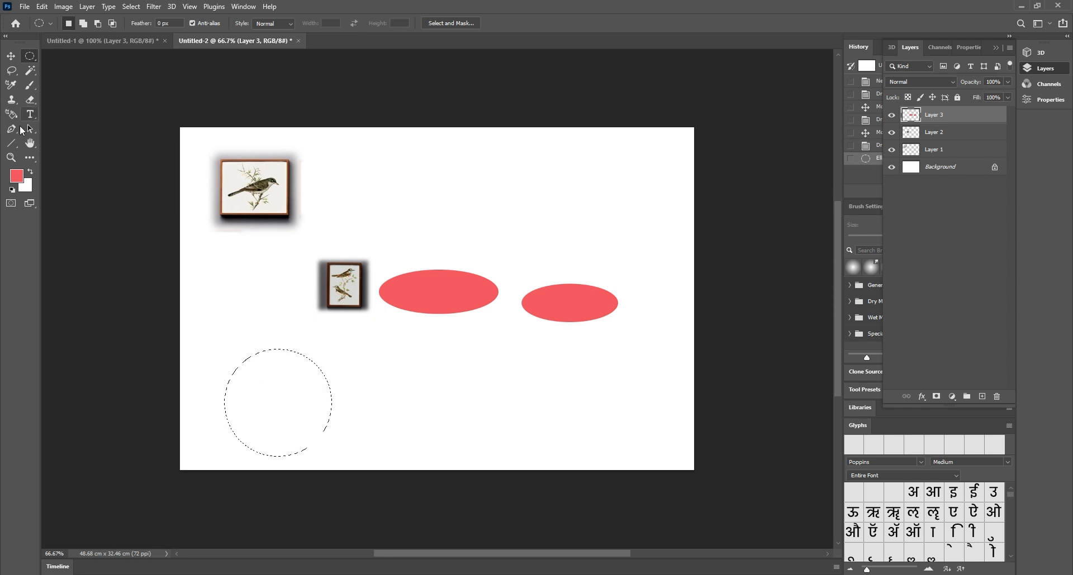
click(12, 114)
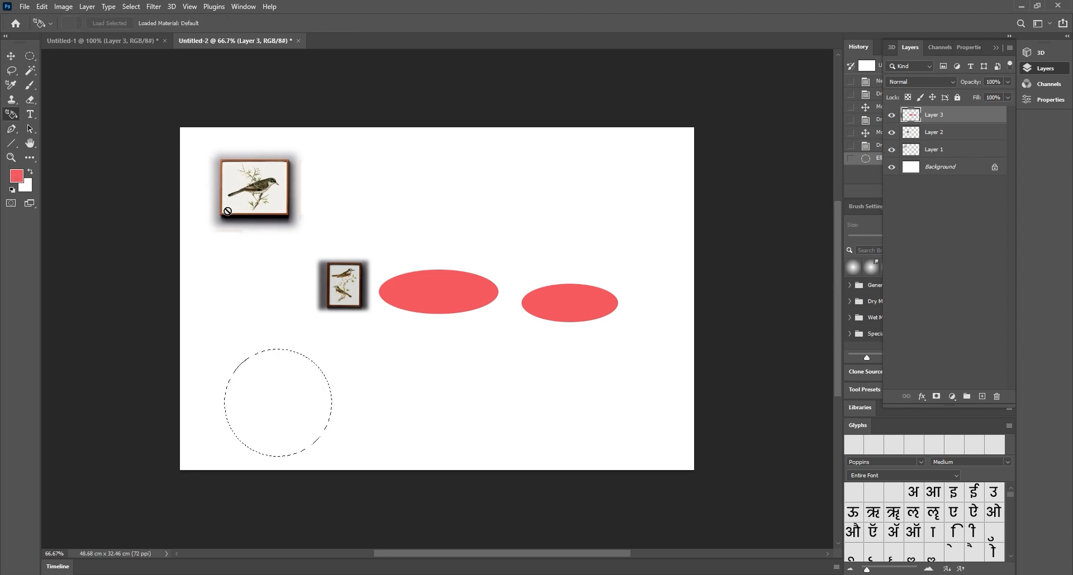
click(982, 396)
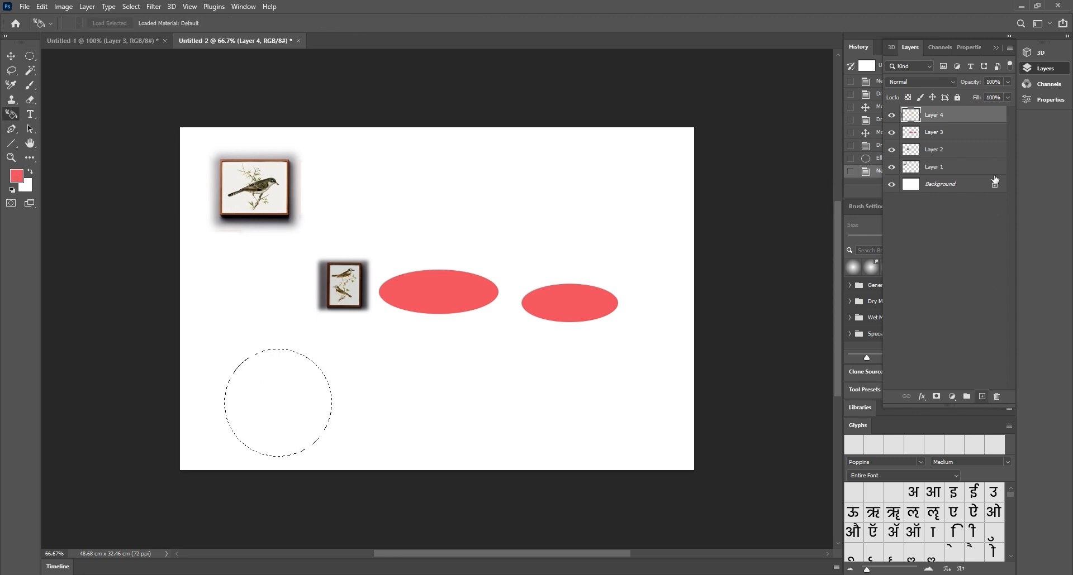
double_click(934, 116)
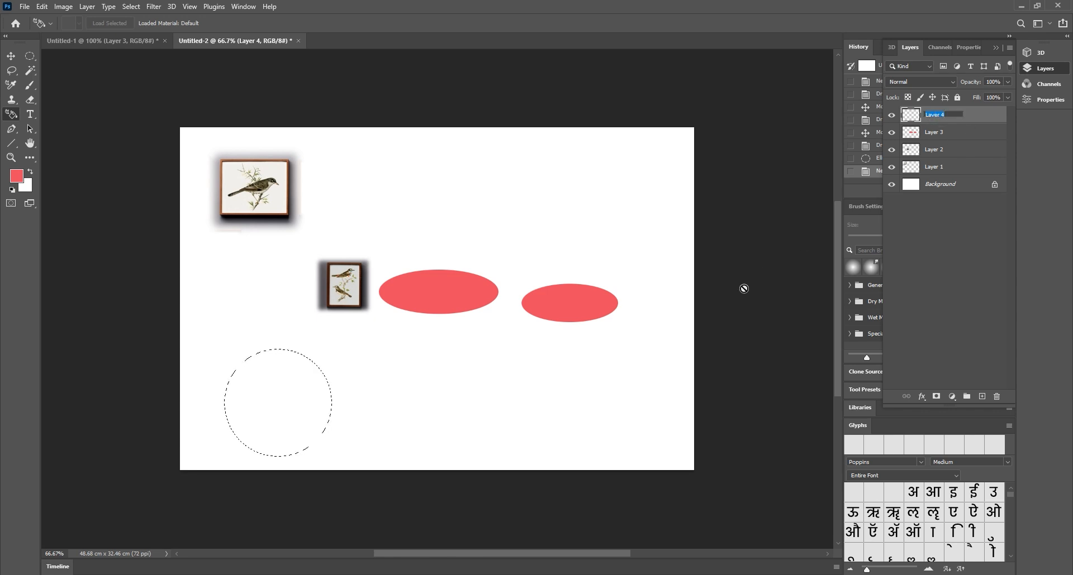
key(Return)
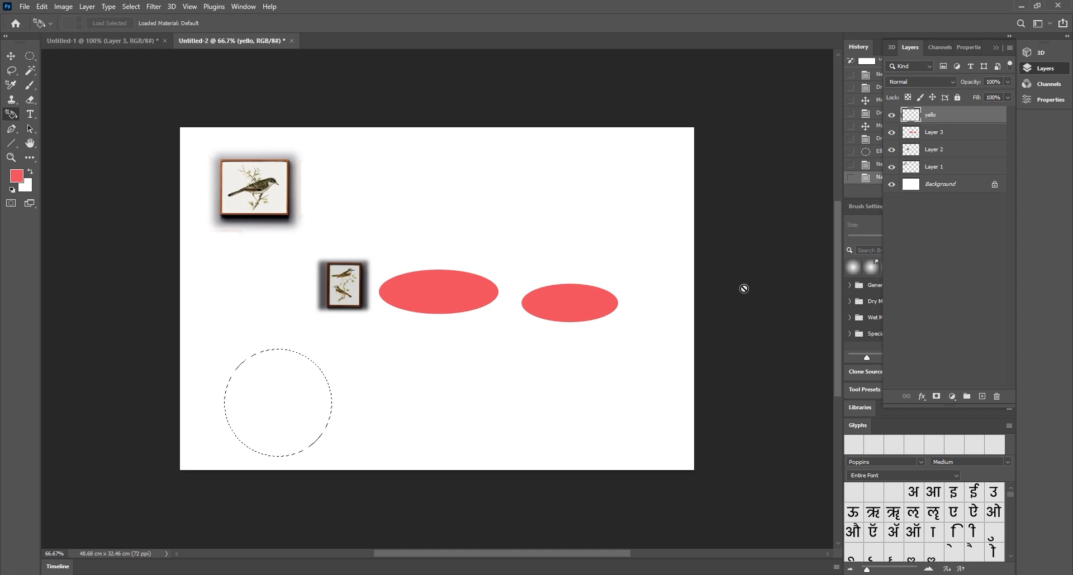
double_click(932, 115)
text(w)
key(Return)
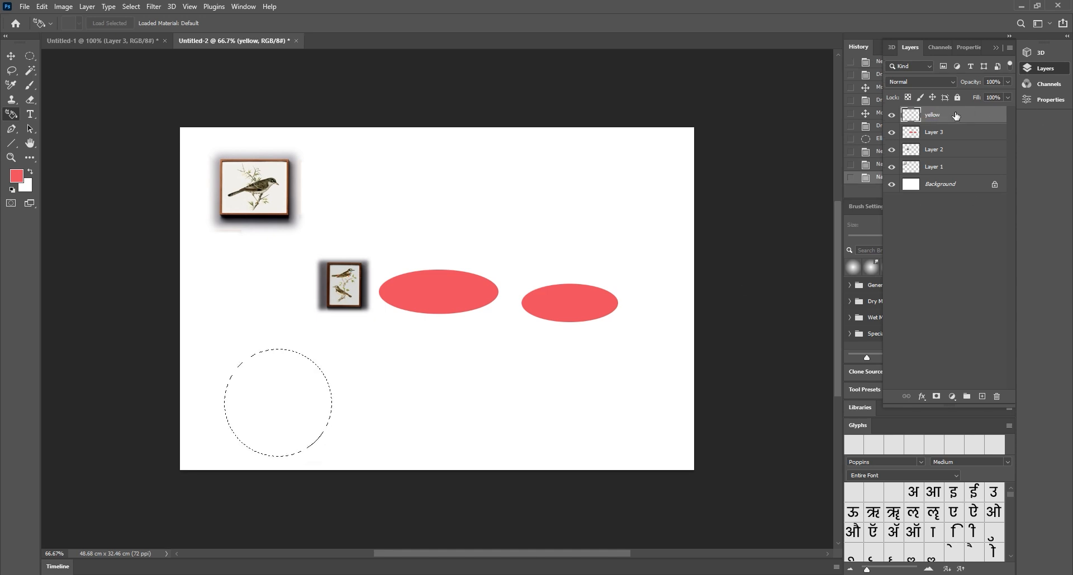
Set the foreground colour to bright yellow #fbdd14
click(16, 176)
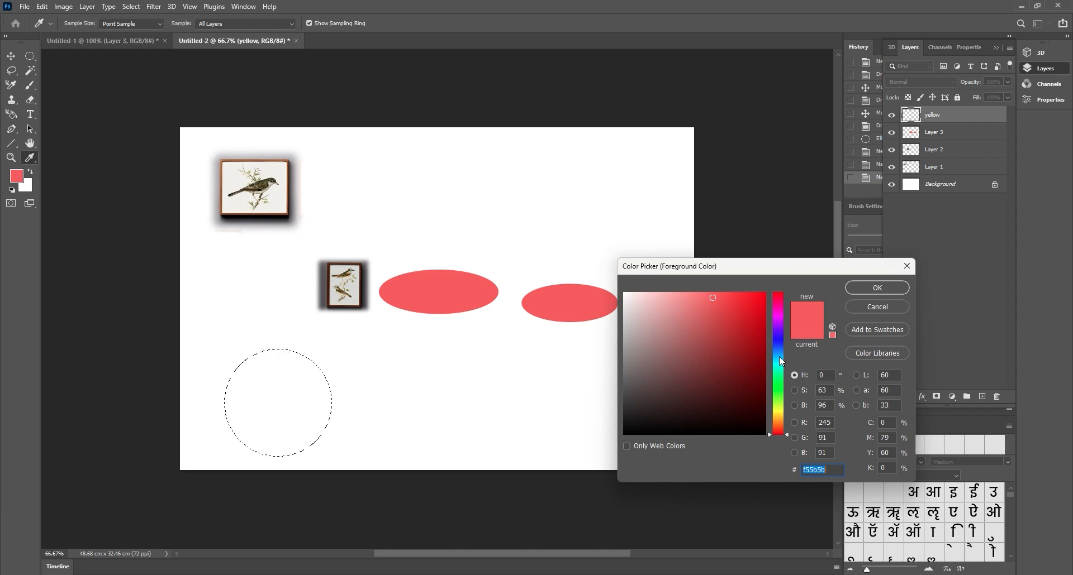
click(780, 415)
click(754, 294)
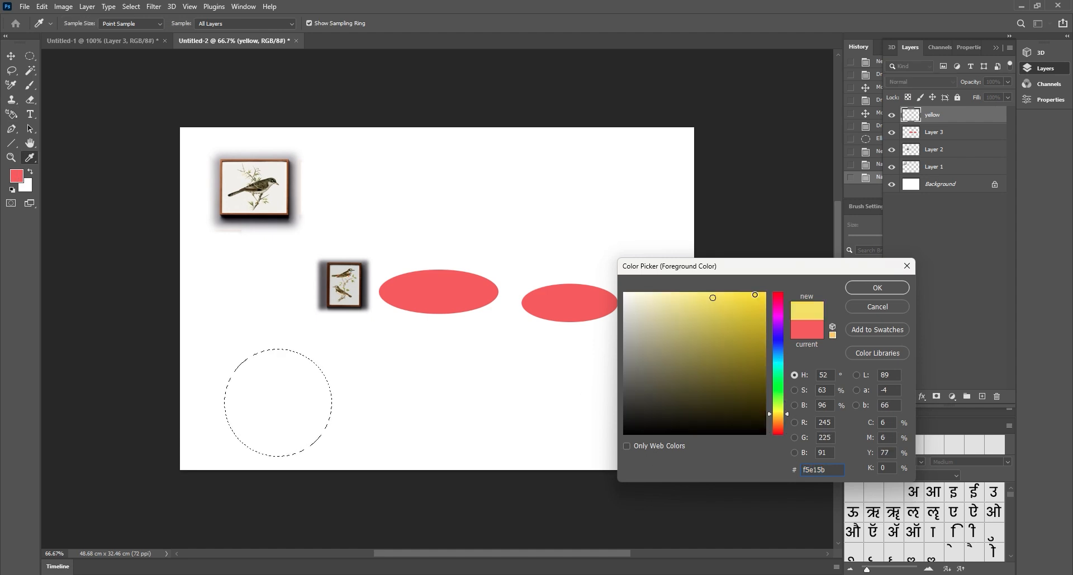
click(877, 288)
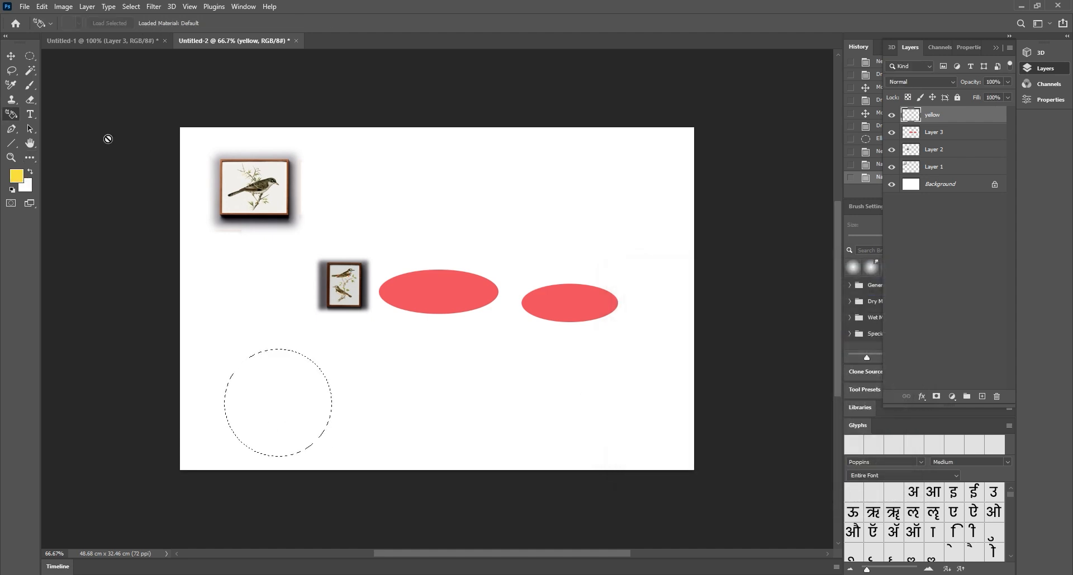
Fill the circular selection with yellow using the Paint Bucket, then deselect
key(g)
key(i)
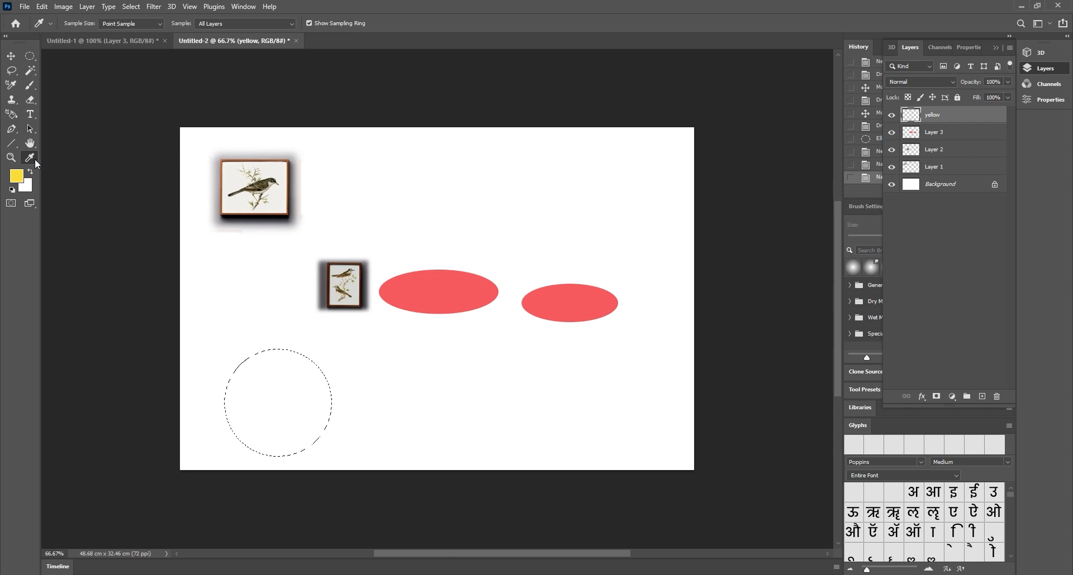
right_click(33, 160)
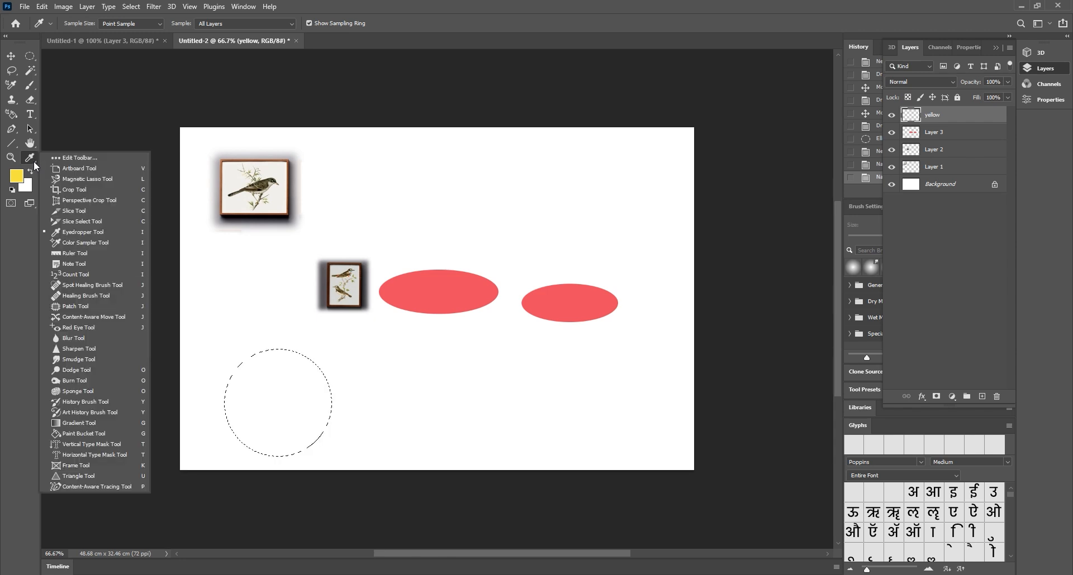
click(79, 433)
click(287, 406)
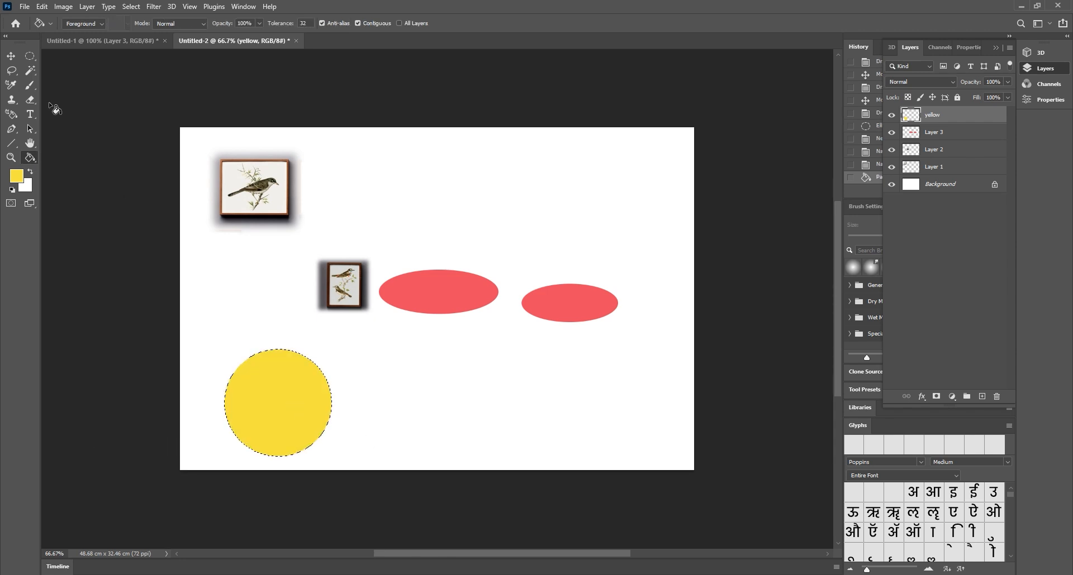
click(25, 57)
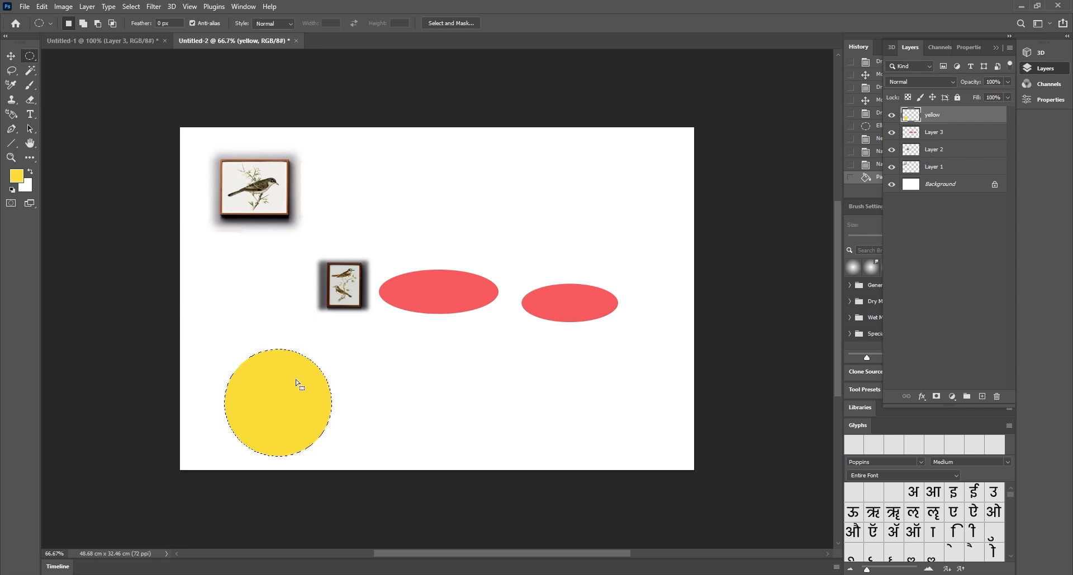
key(ctrl+d)
Move the yellow circle right, the red ellipses to the top right, and both bird prints down
click(11, 57)
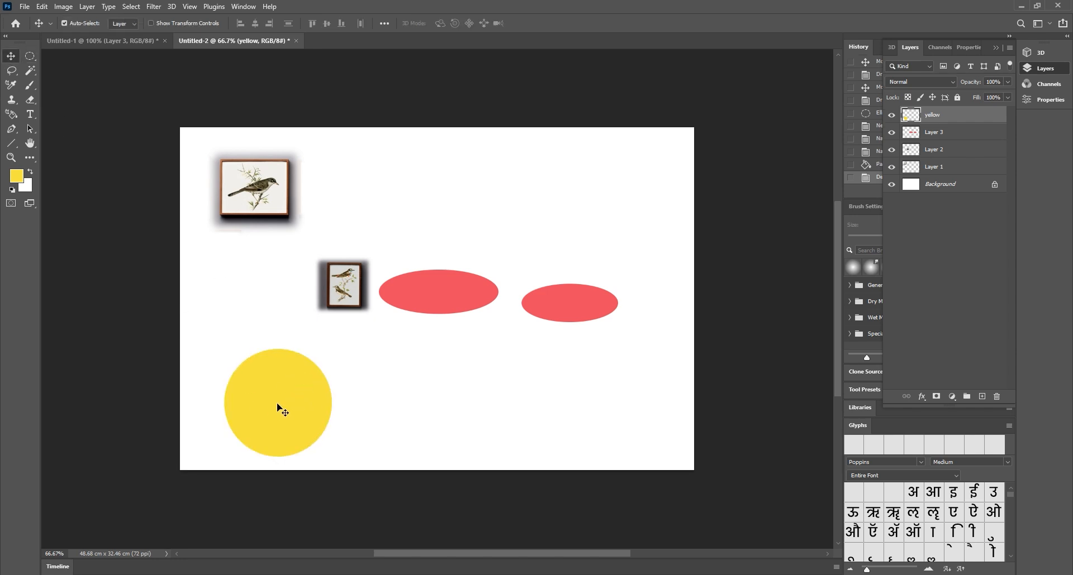
drag(278, 404, 472, 403)
drag(433, 295, 449, 216)
drag(480, 359, 548, 284)
drag(451, 227, 501, 220)
drag(338, 284, 353, 354)
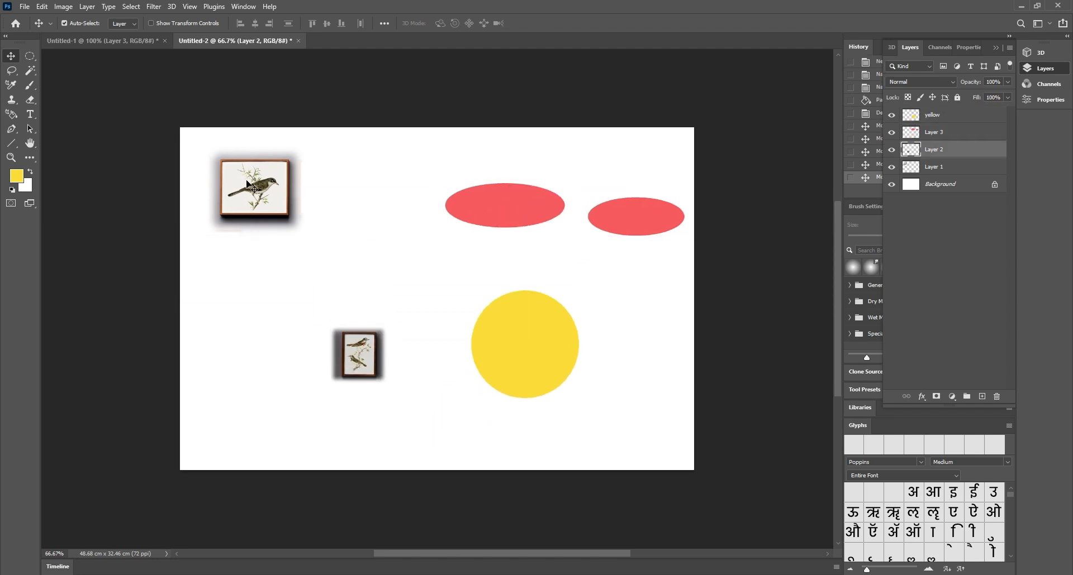
drag(249, 186, 316, 236)
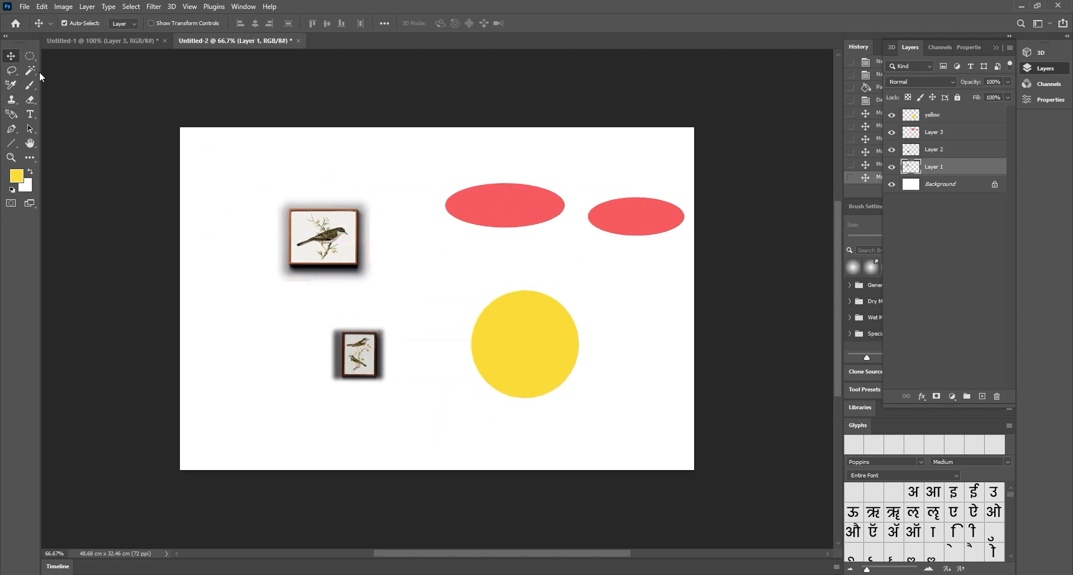
click(32, 55)
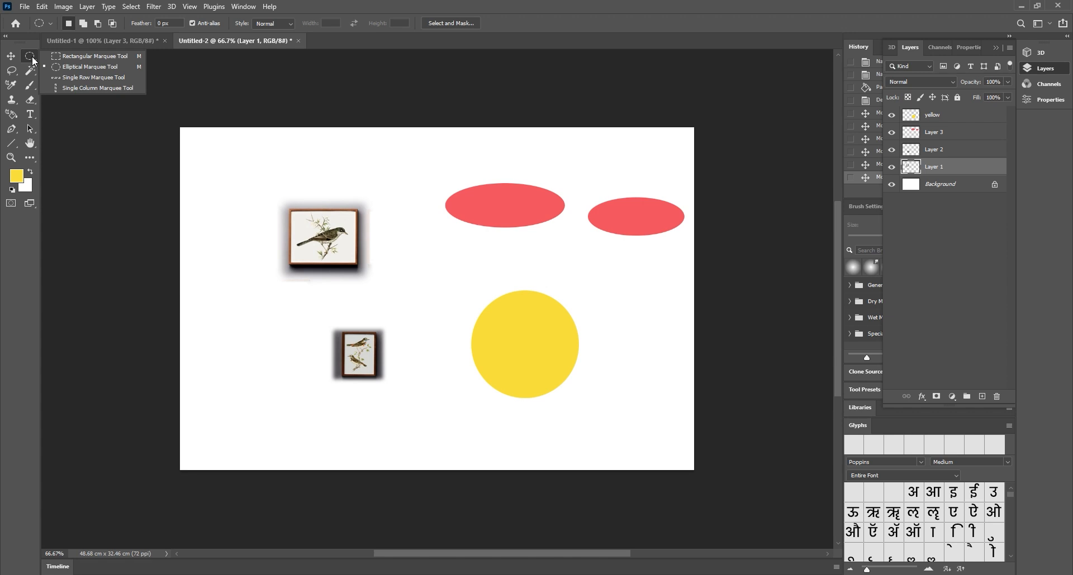
Choose the Single Row Marquee and add a new layer named 'line'
click(98, 80)
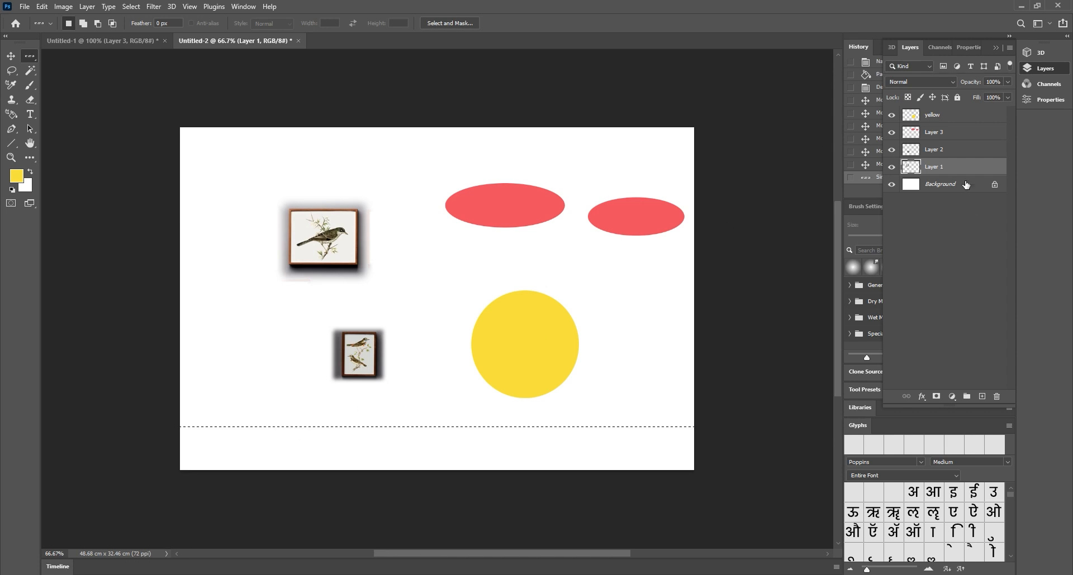
click(982, 398)
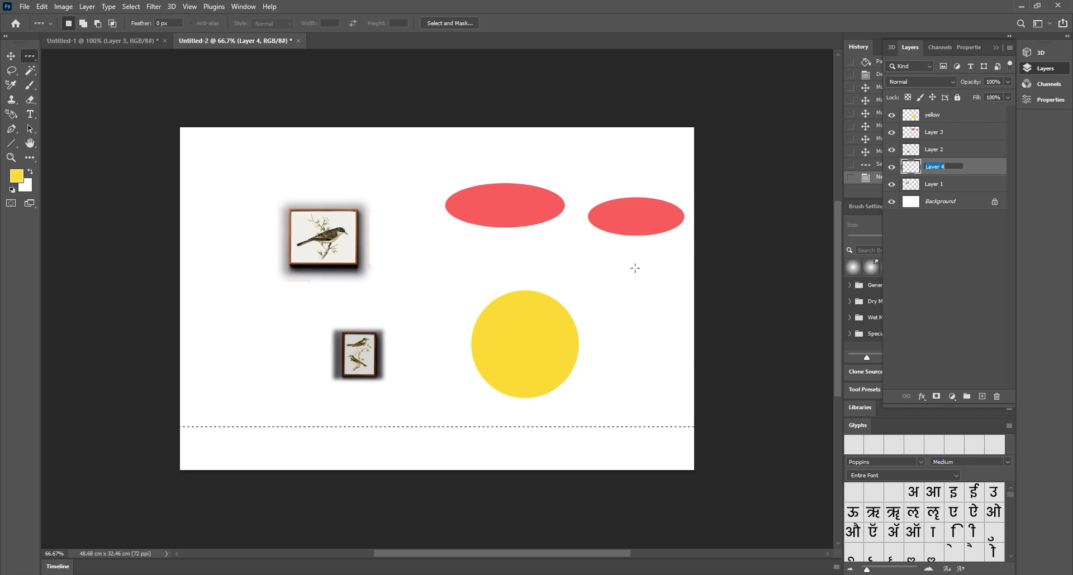
text(line)
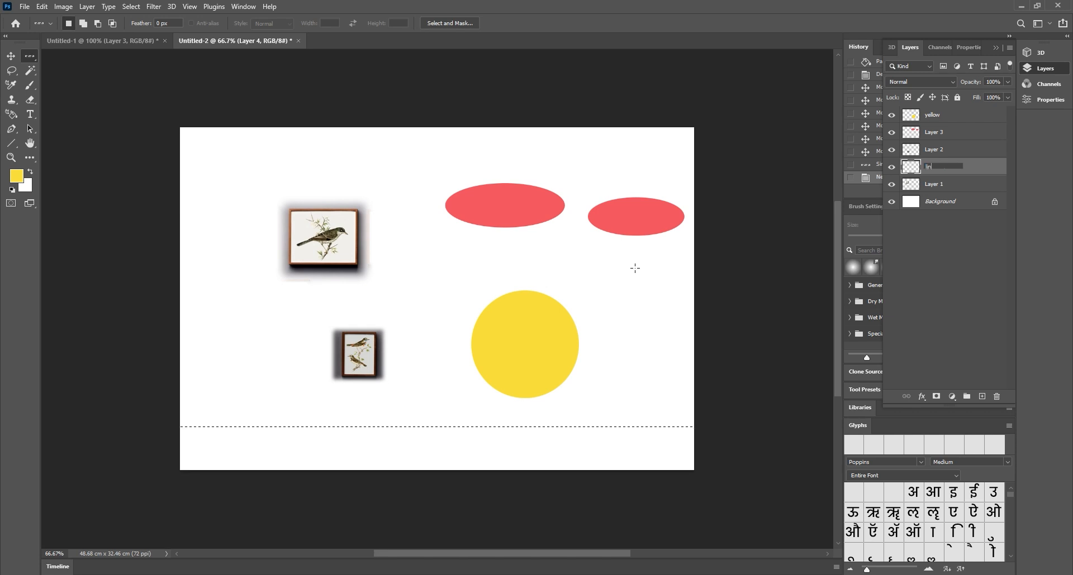
key(Return)
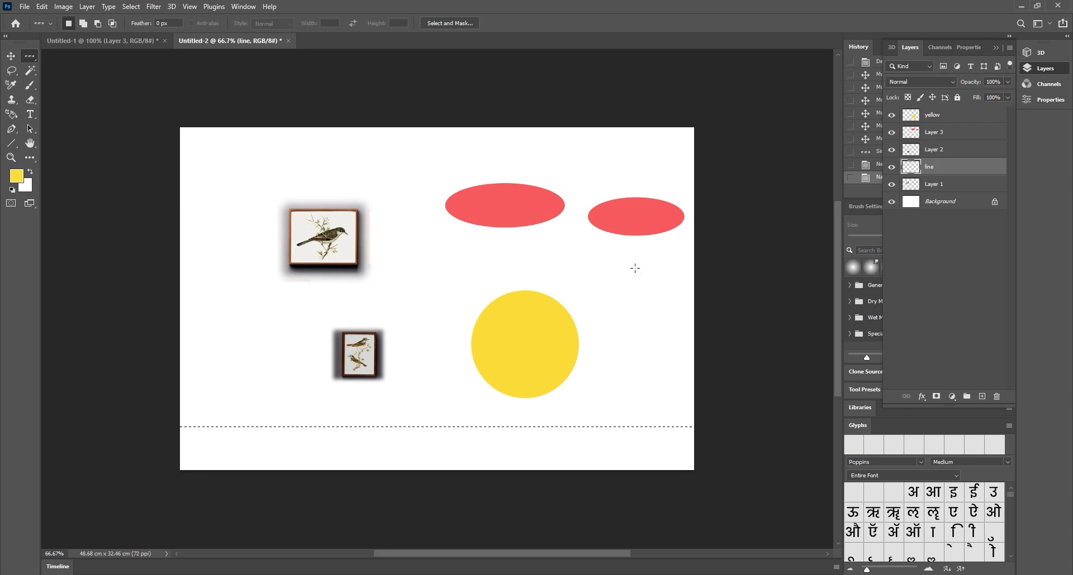
Zoom in on the row selection and set the foreground colour to black
click(11, 157)
drag(489, 447, 617, 422)
drag(440, 119, 335, 93)
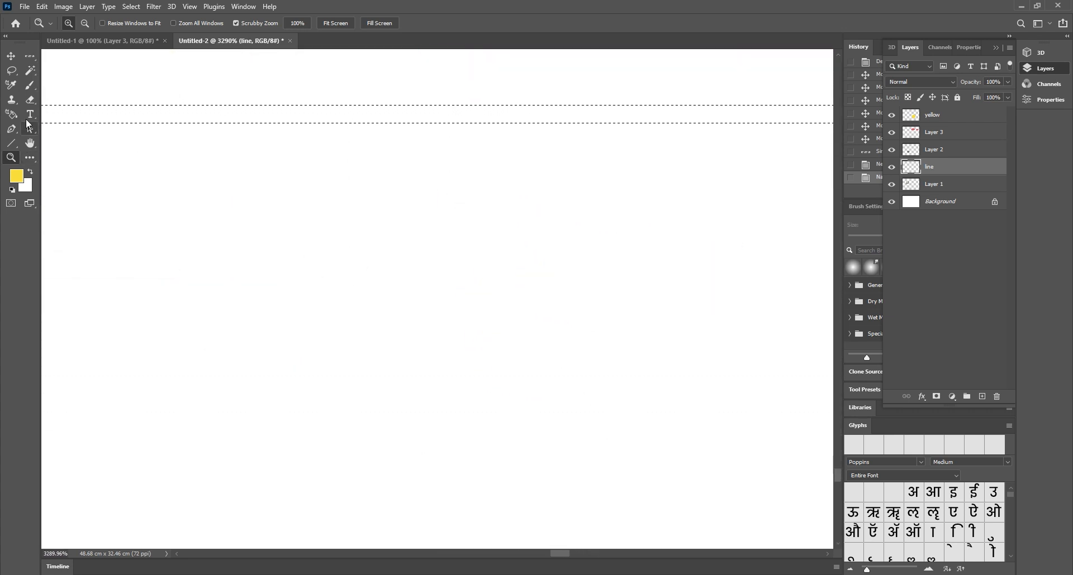
click(16, 176)
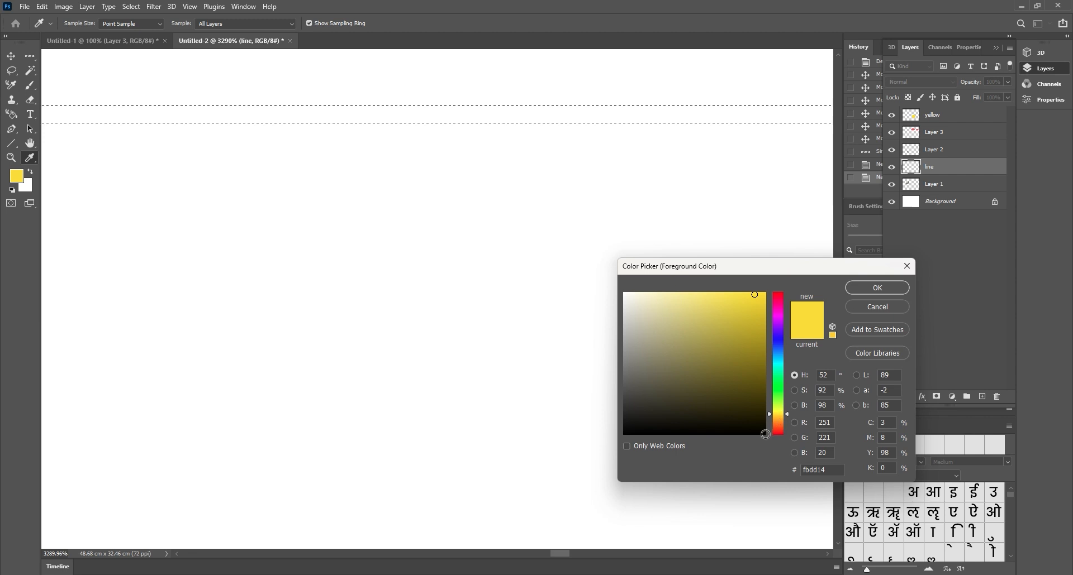
click(766, 434)
click(865, 289)
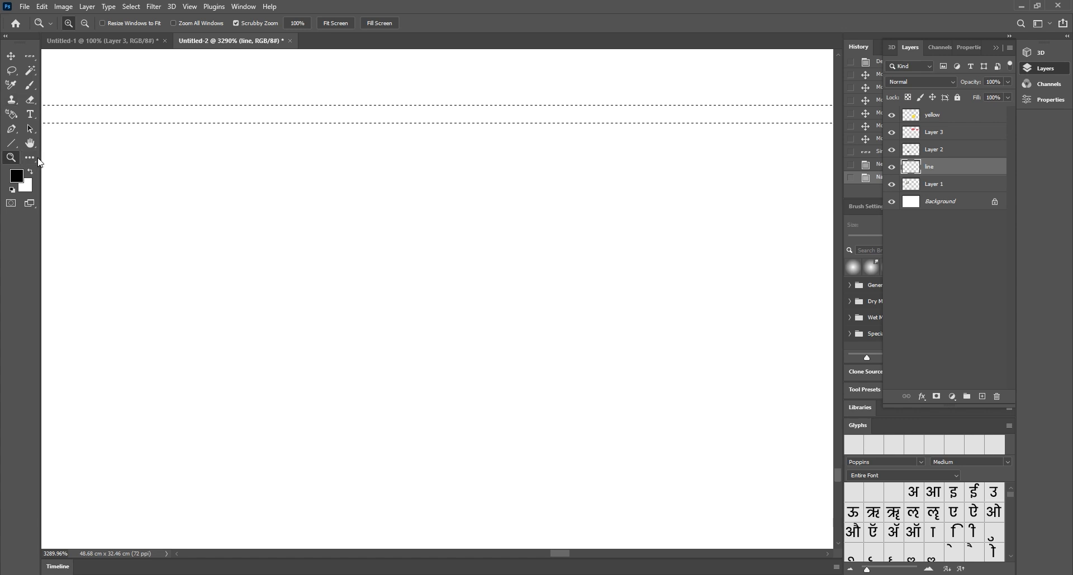
Fill the single-row selection black, deselect it, and zoom back out to the whole page
key(i)
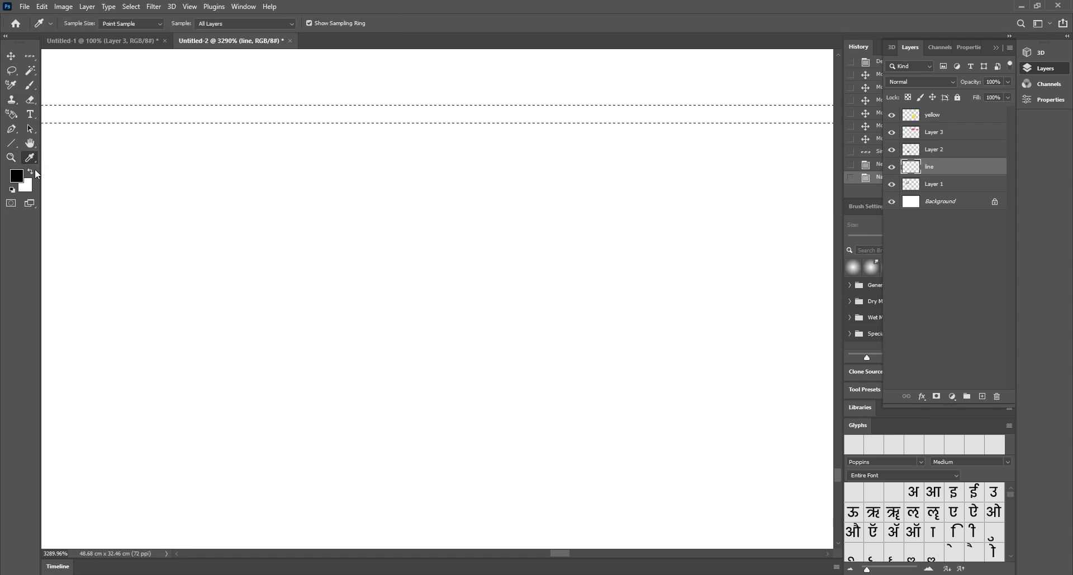
key(g)
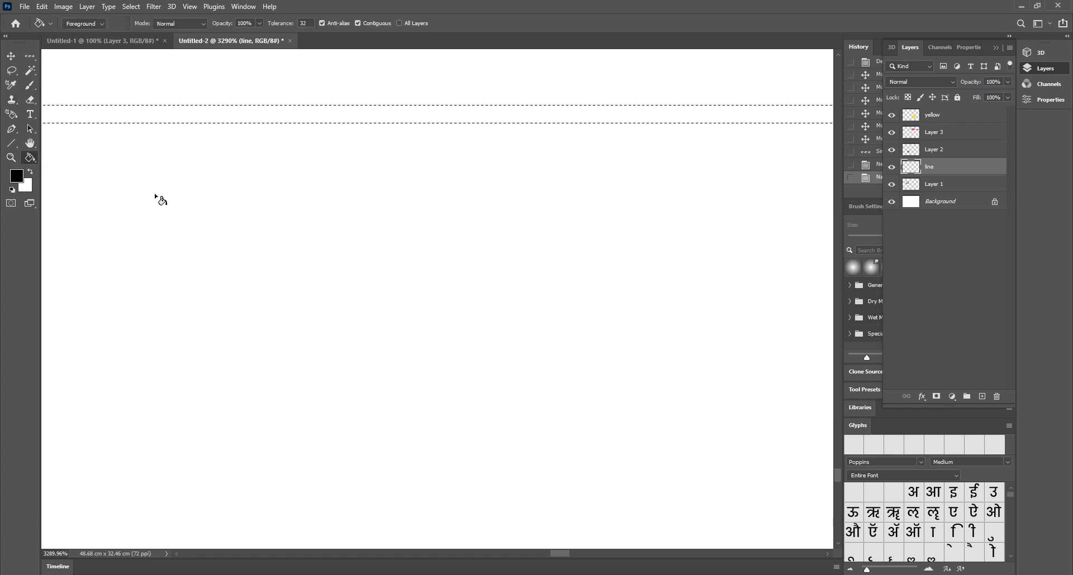
click(228, 117)
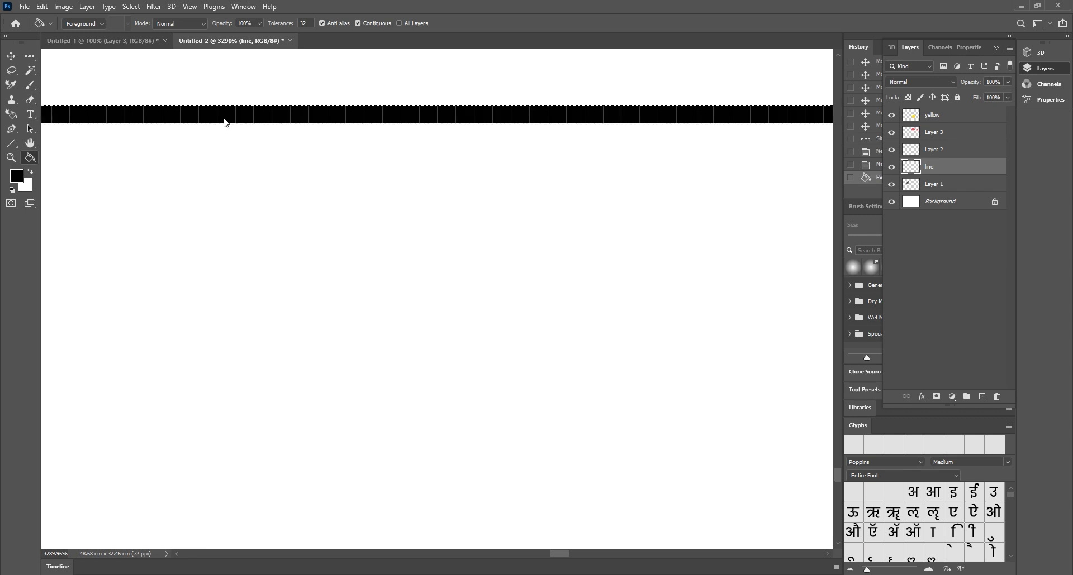
click(30, 58)
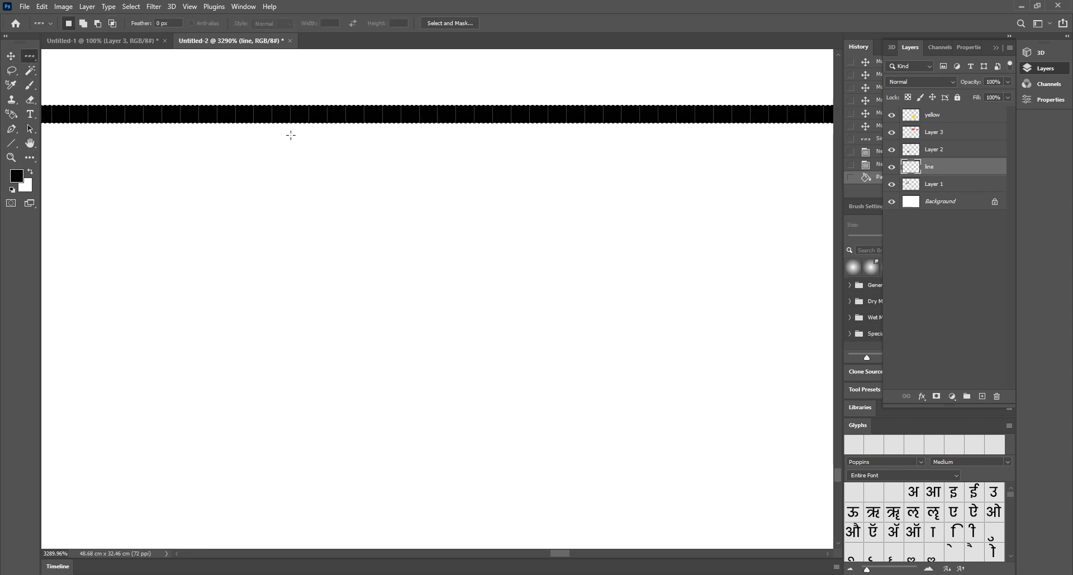
click(351, 99)
click(361, 139)
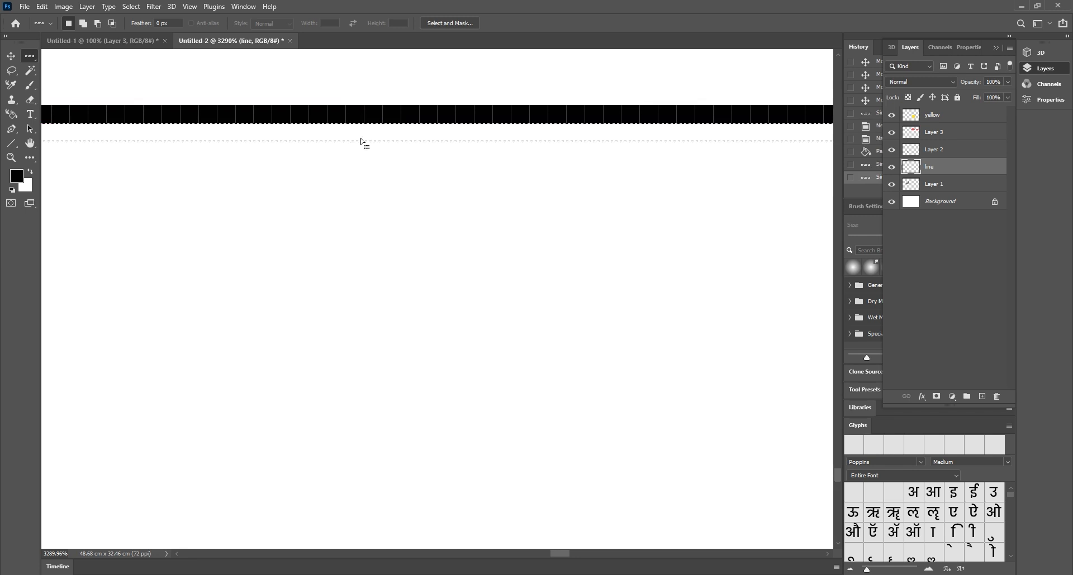
click(371, 97)
key(ctrl+d)
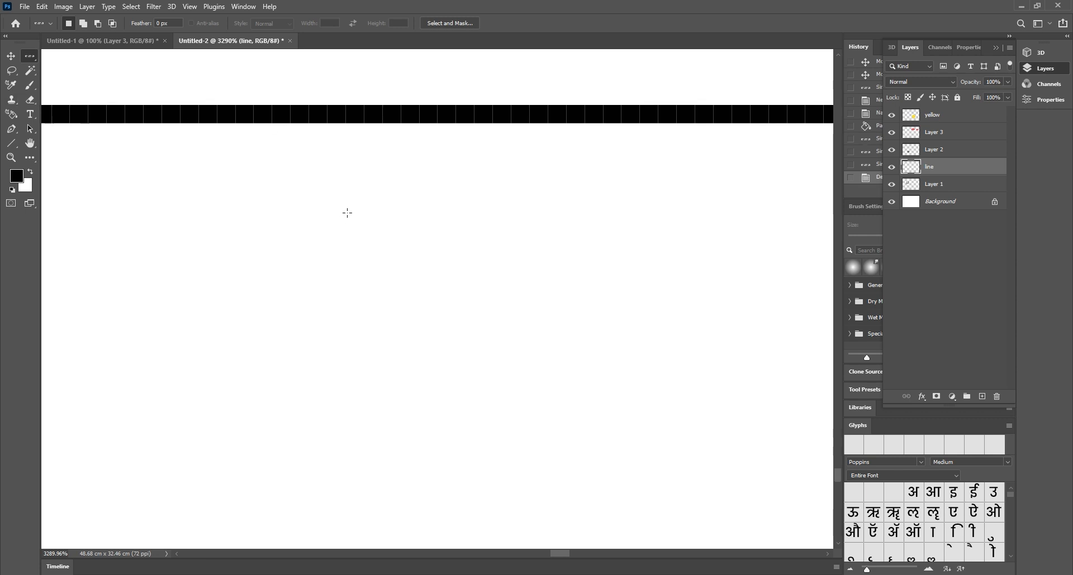
key(ctrl+minus)
key(ctrl+minus)
key(ctrl+minus)
key(ctrl+minus)
key(ctrl+minus)
key(ctrl+minus)
key(ctrl+minus)
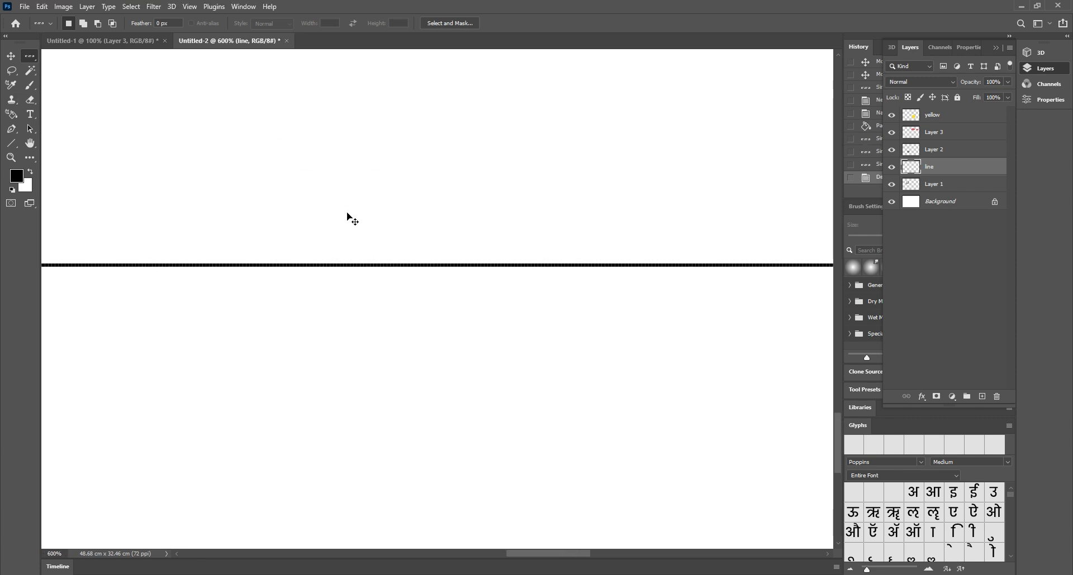
key(ctrl+minus)
key(ctrl+minus)
key(ctrl+minus)
key(ctrl+minus)
key(ctrl+minus)
key(ctrl+minus)
key(ctrl+minus)
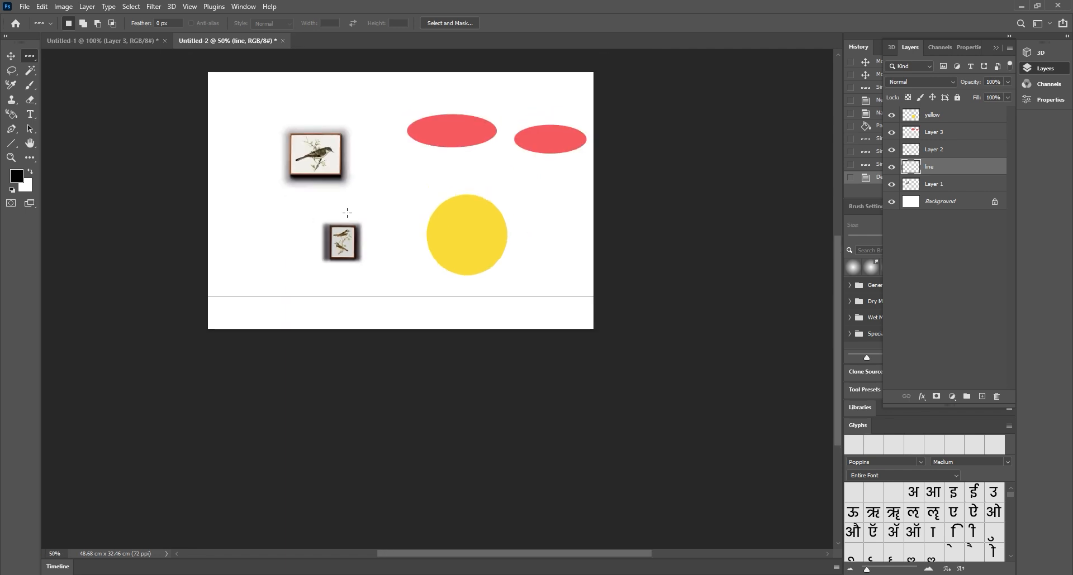
Select a one-pixel column through the document's middle with the Single Column Marquee
scroll(393, 240, up, 1)
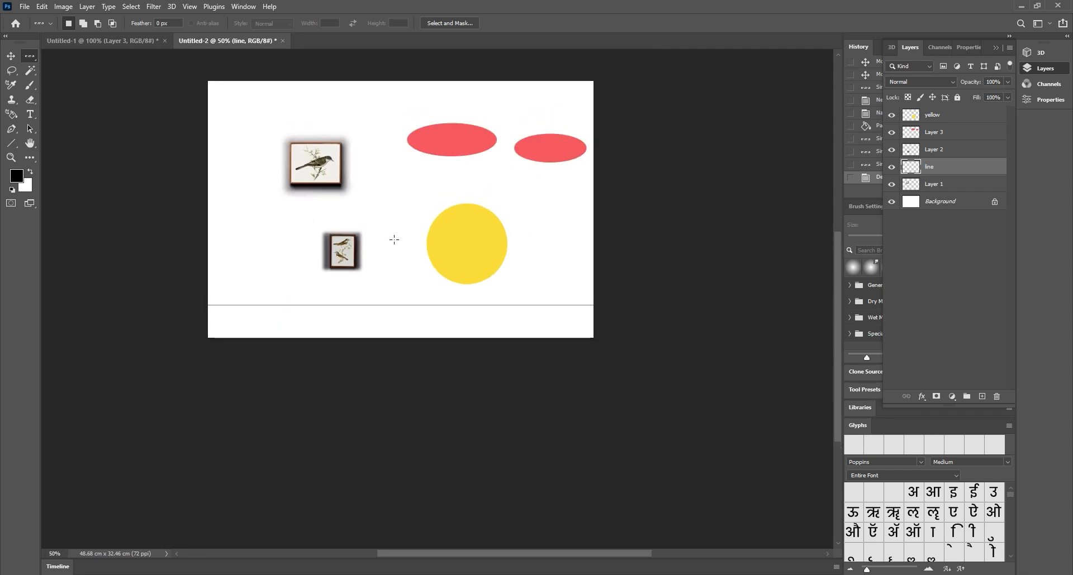
right_click(33, 59)
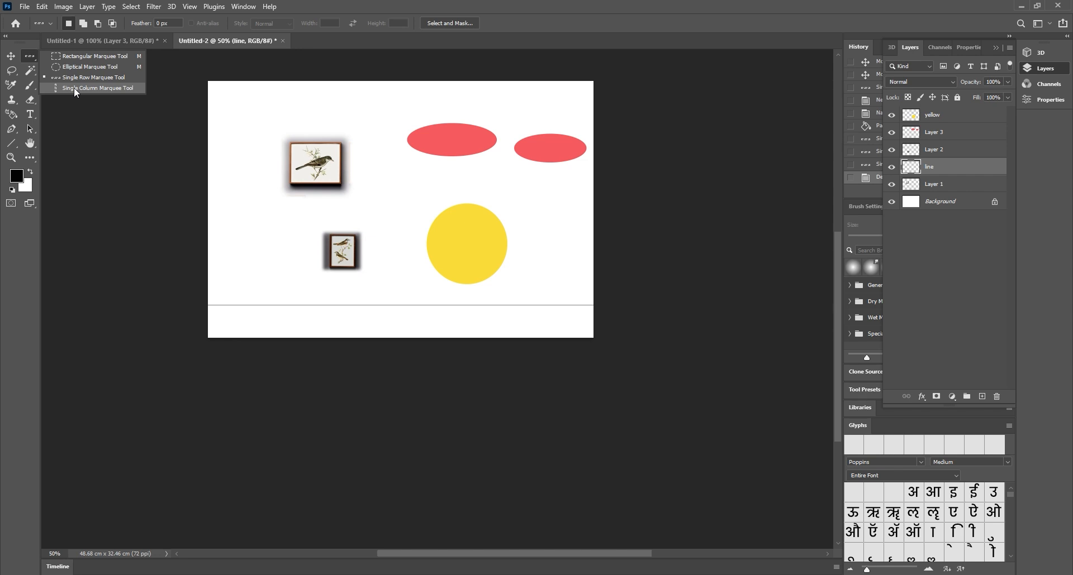
click(103, 88)
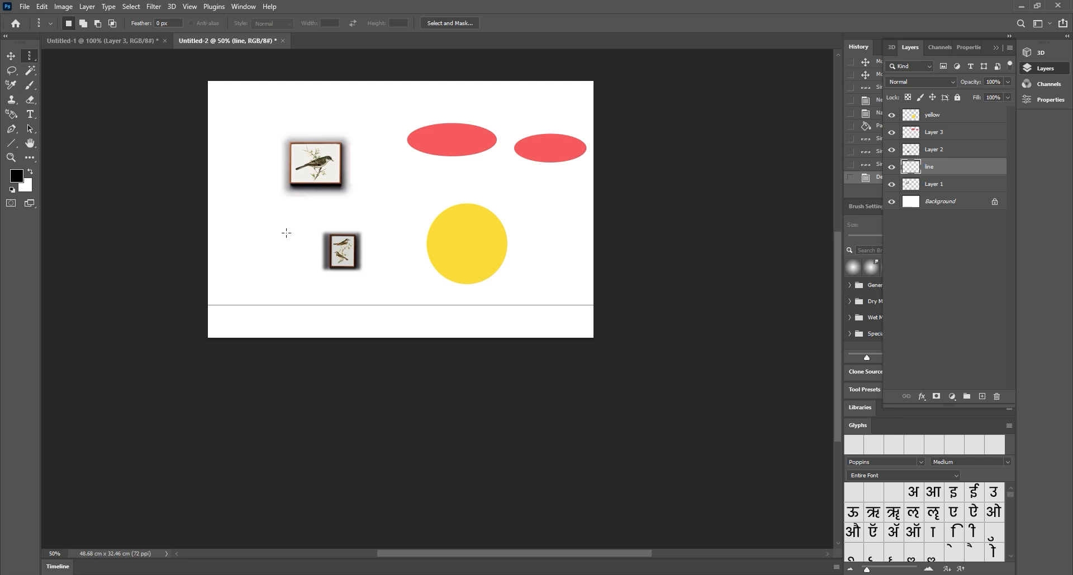
click(384, 240)
Zoom in and fill the column black above and below the horizontal line
key(z)
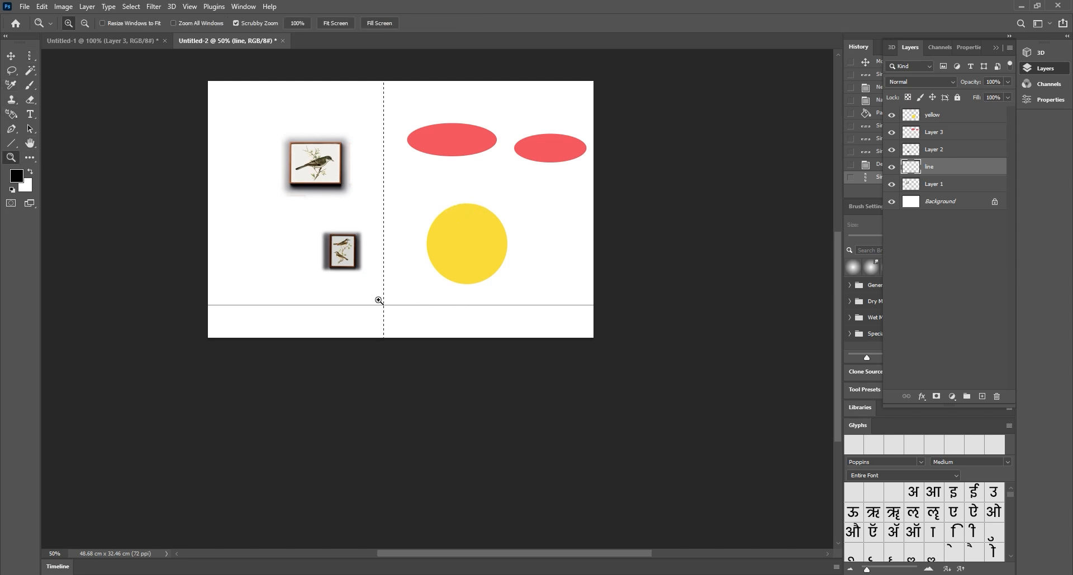
drag(378, 300, 531, 280)
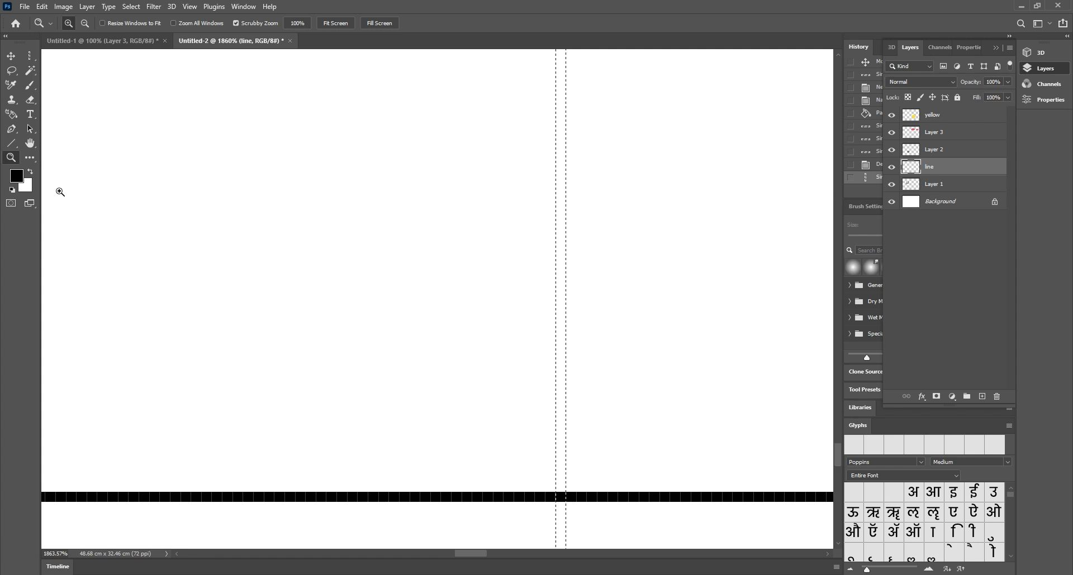
key(g)
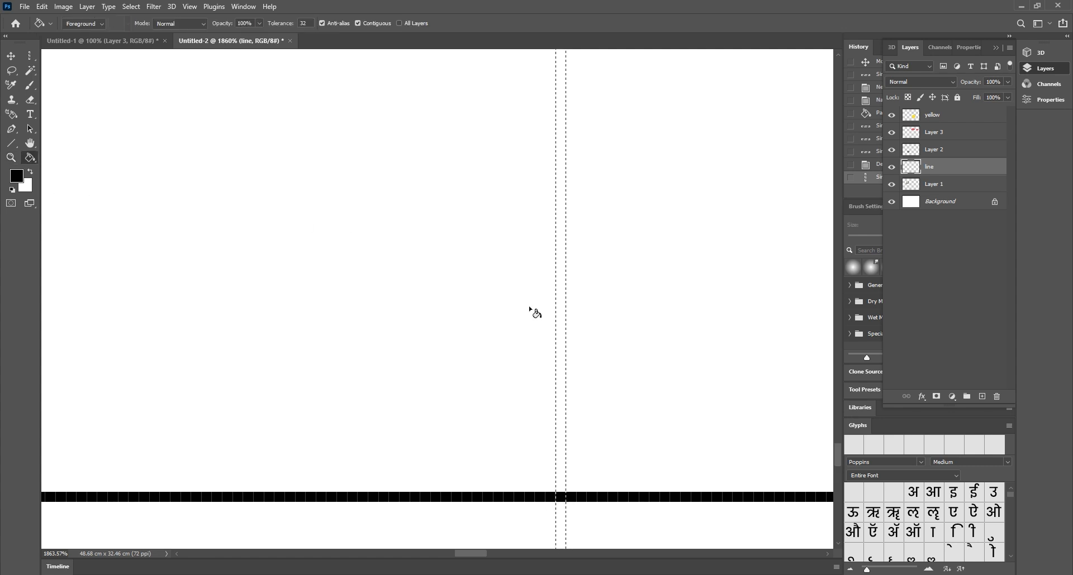
click(563, 350)
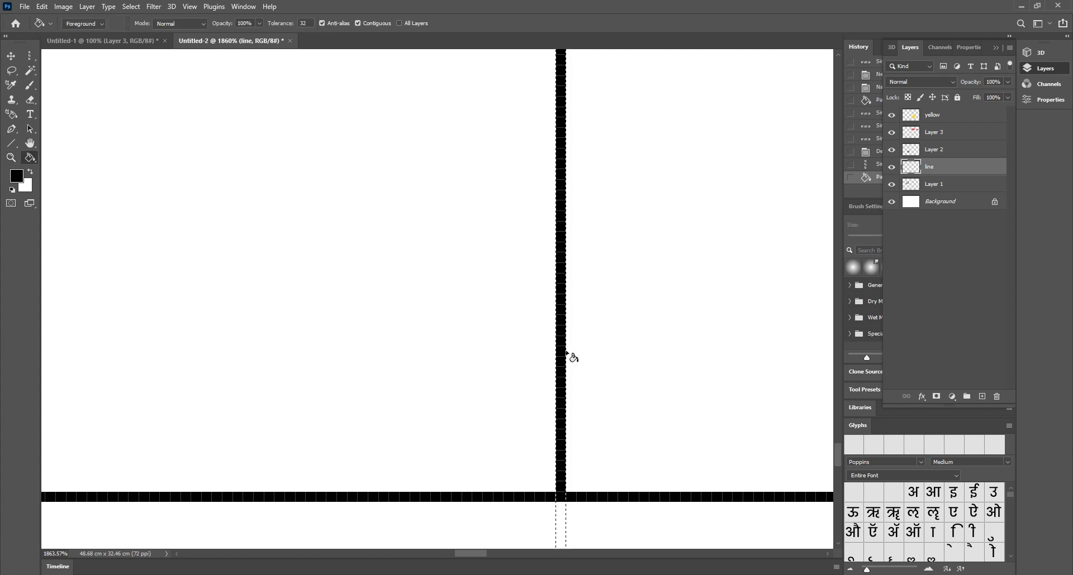
click(565, 518)
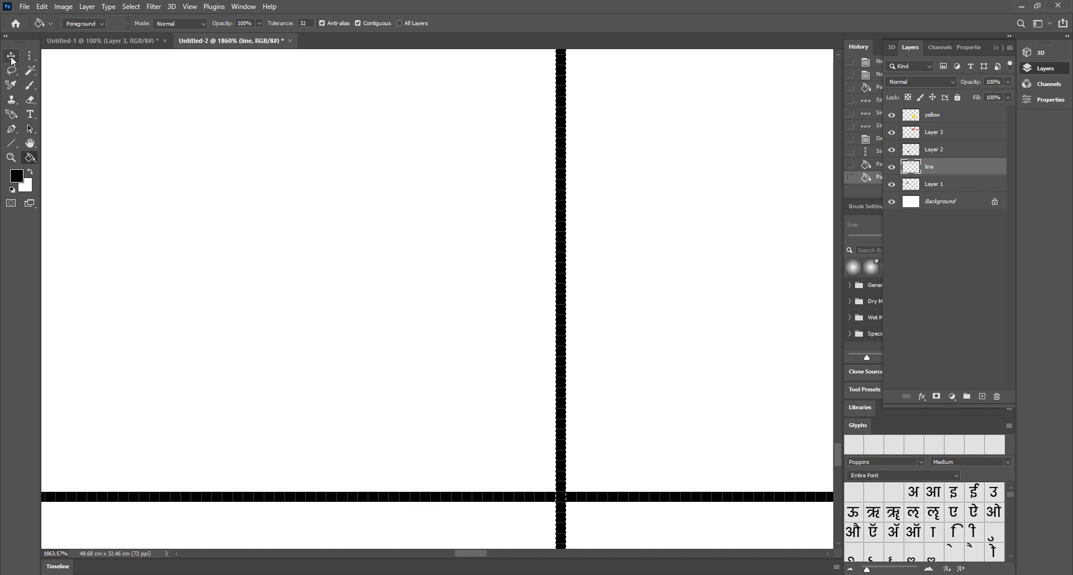
Deselect the column and bring the whole document back into view
scroll(749, 484, up, 1)
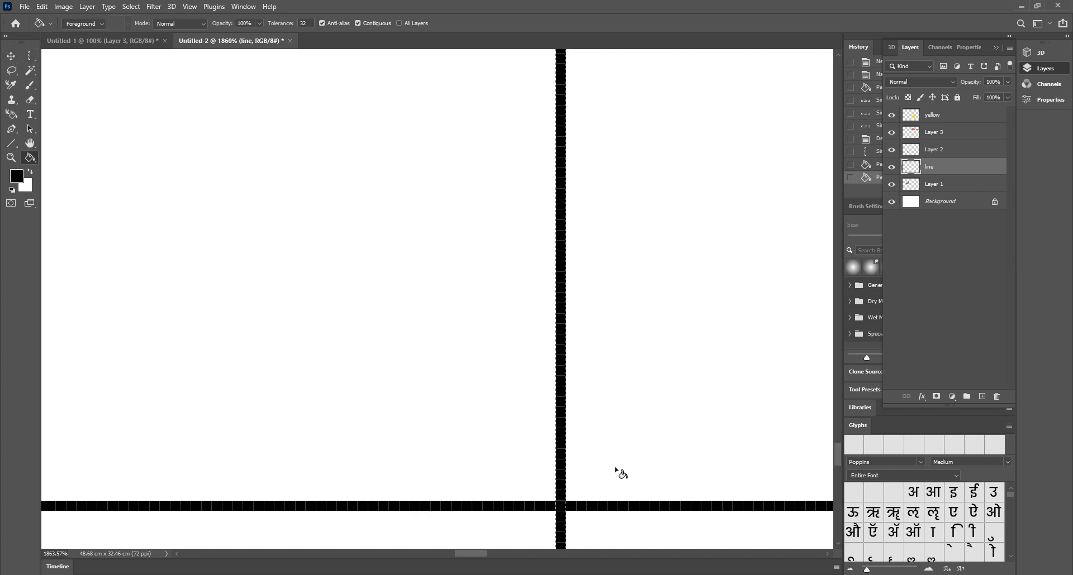
click(30, 57)
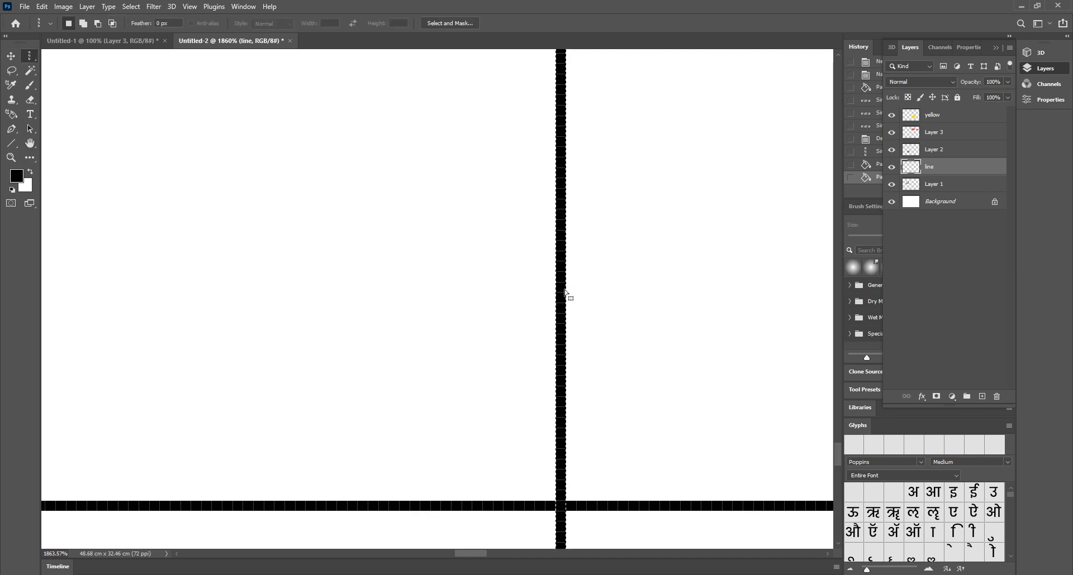
click(566, 292)
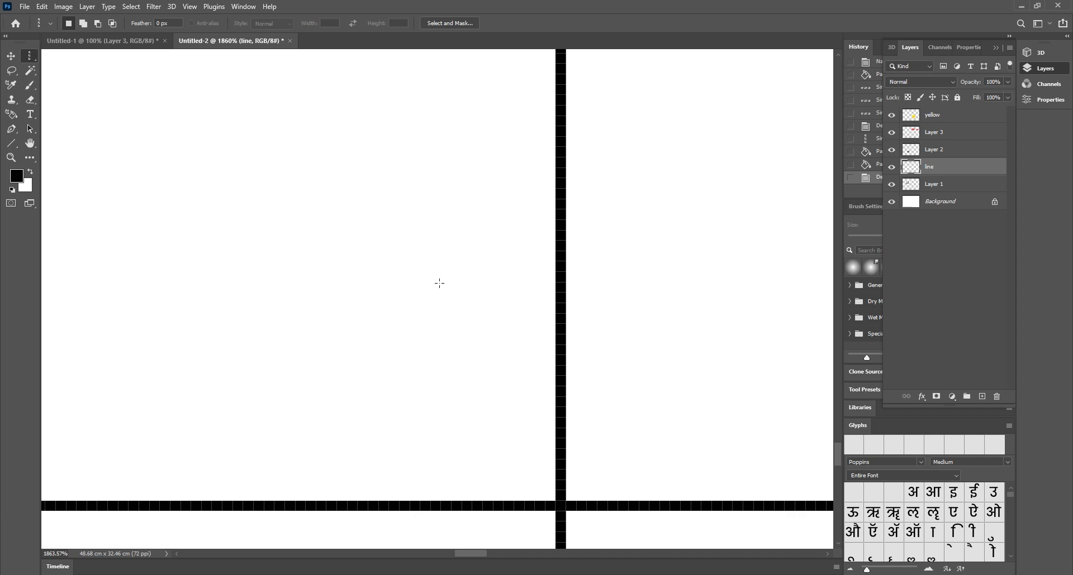
scroll(516, 251, down, 2)
scroll(518, 253, down, 6)
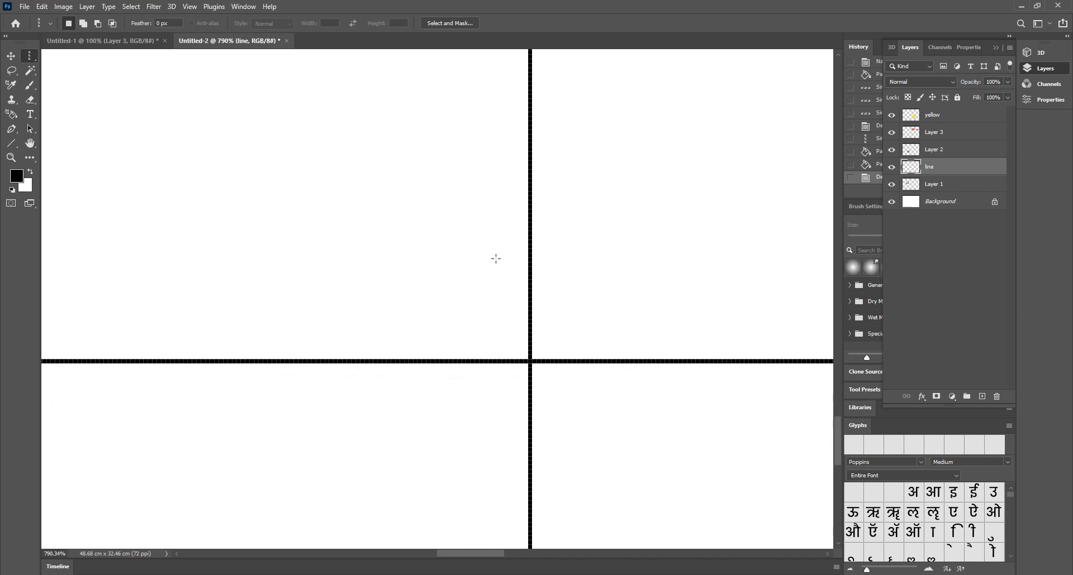
scroll(448, 261, down, 5)
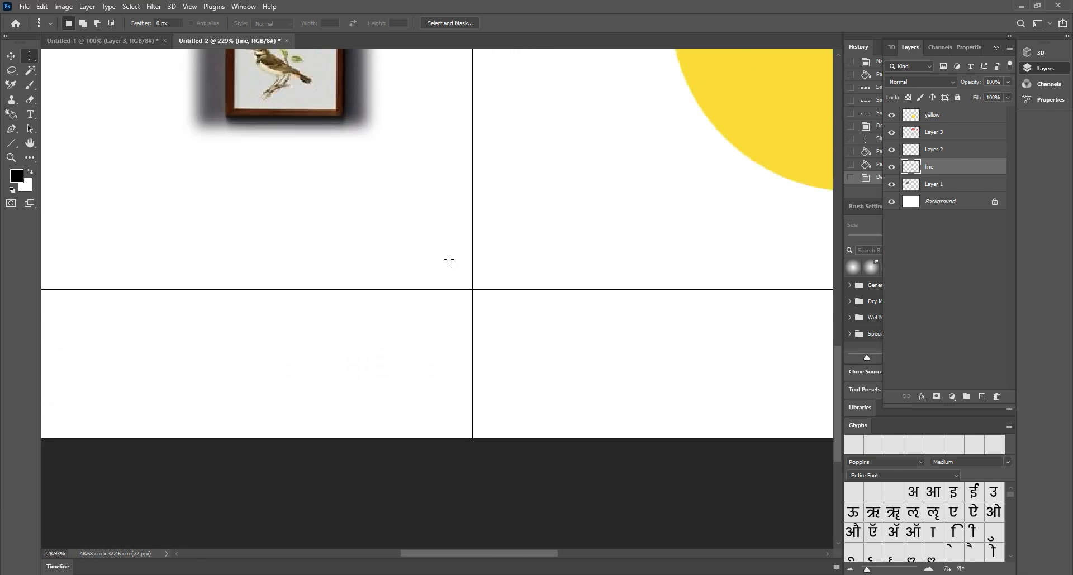
scroll(448, 260, down, 4)
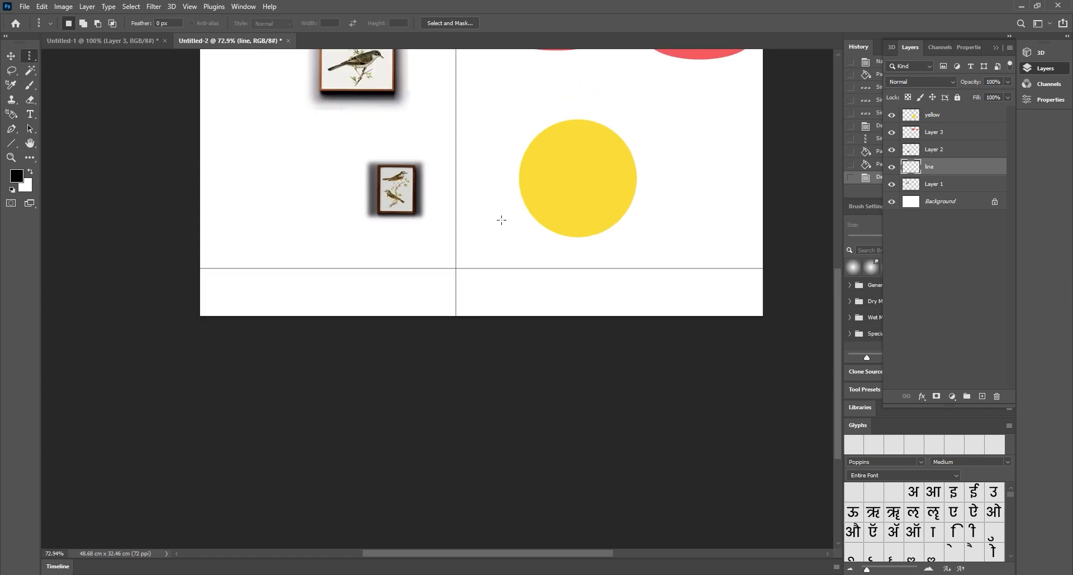
drag(500, 218, 470, 333)
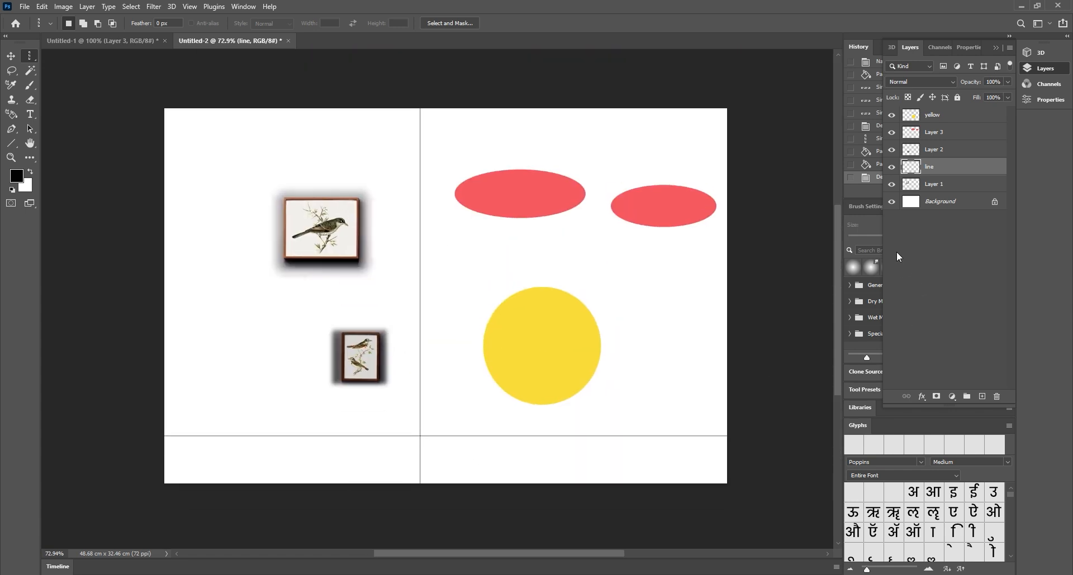
Toggle the line, Layer 2, Layer 3 and yellow layers to check them, then switch to Untitled-1
click(892, 168)
click(892, 168)
click(892, 166)
click(893, 165)
click(892, 150)
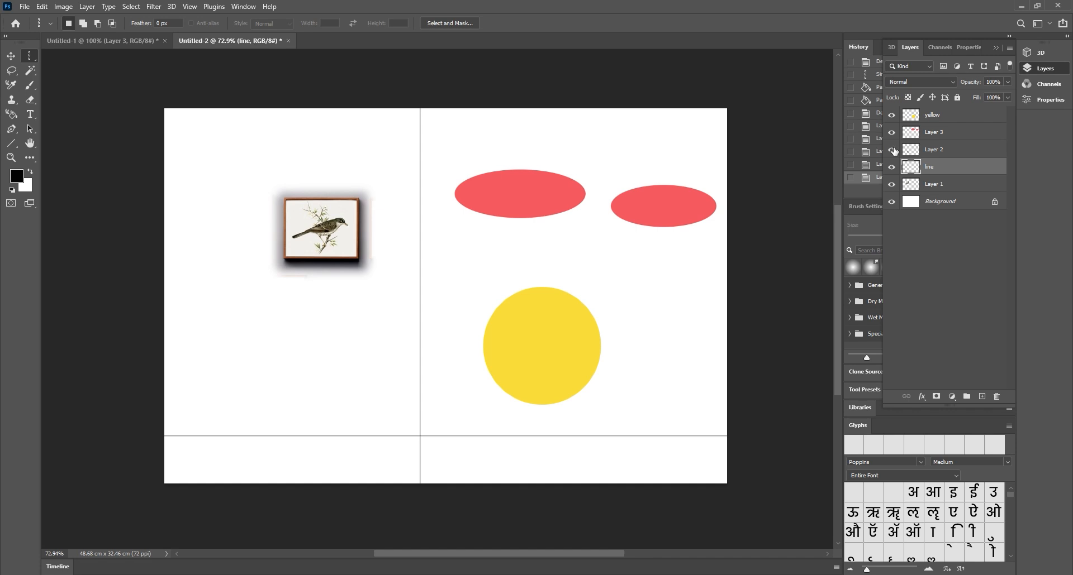
click(892, 150)
click(892, 132)
click(892, 133)
click(892, 115)
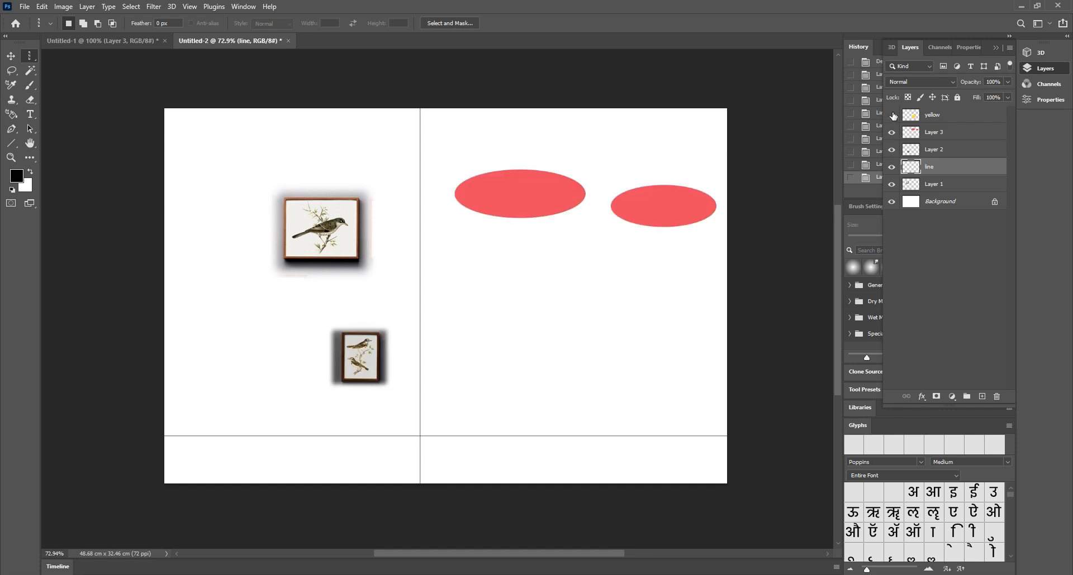
click(892, 115)
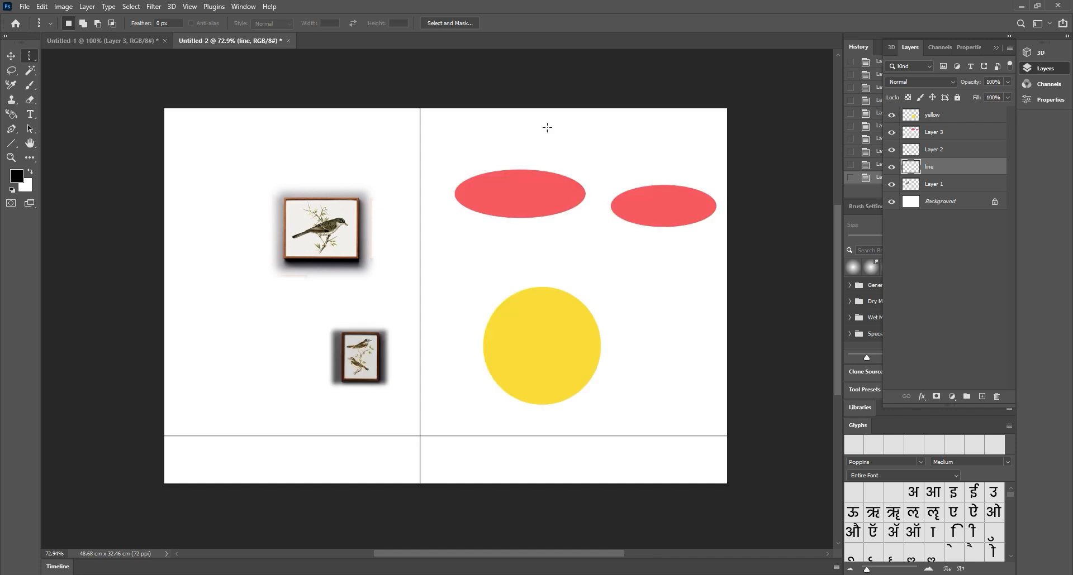
click(11, 57)
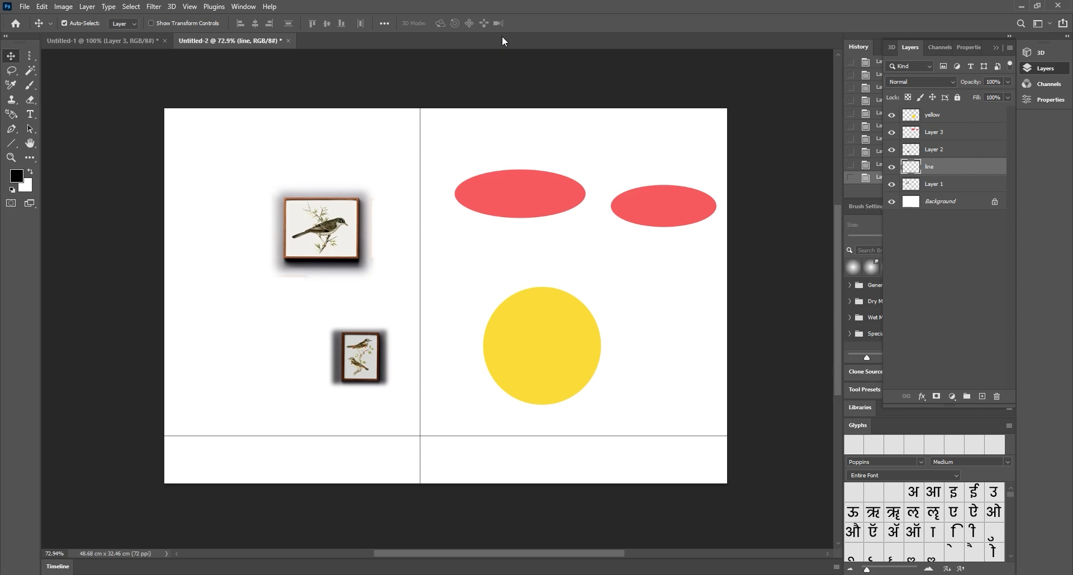
click(108, 42)
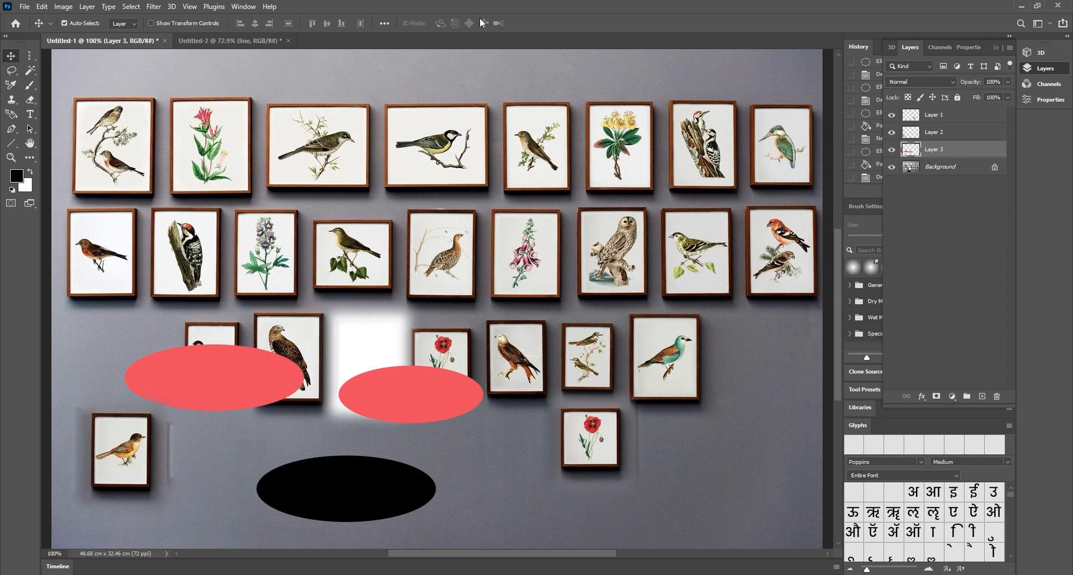